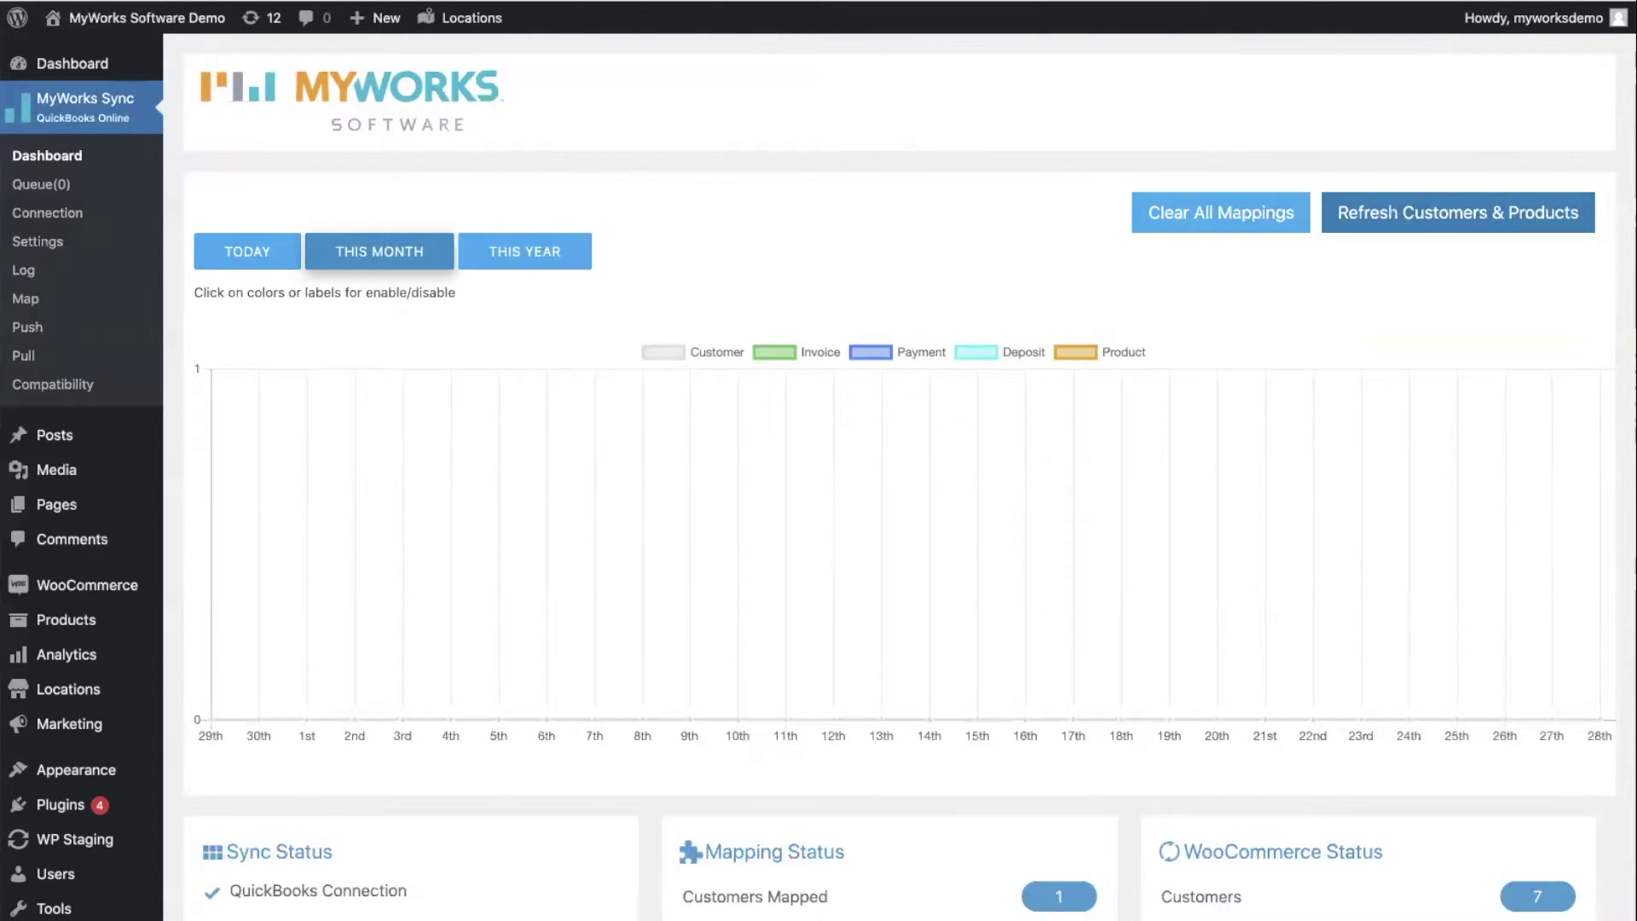
# - From the WooCommerce All Products list of nine products, open the T-Shirt product
pyautogui.click(437, 2)
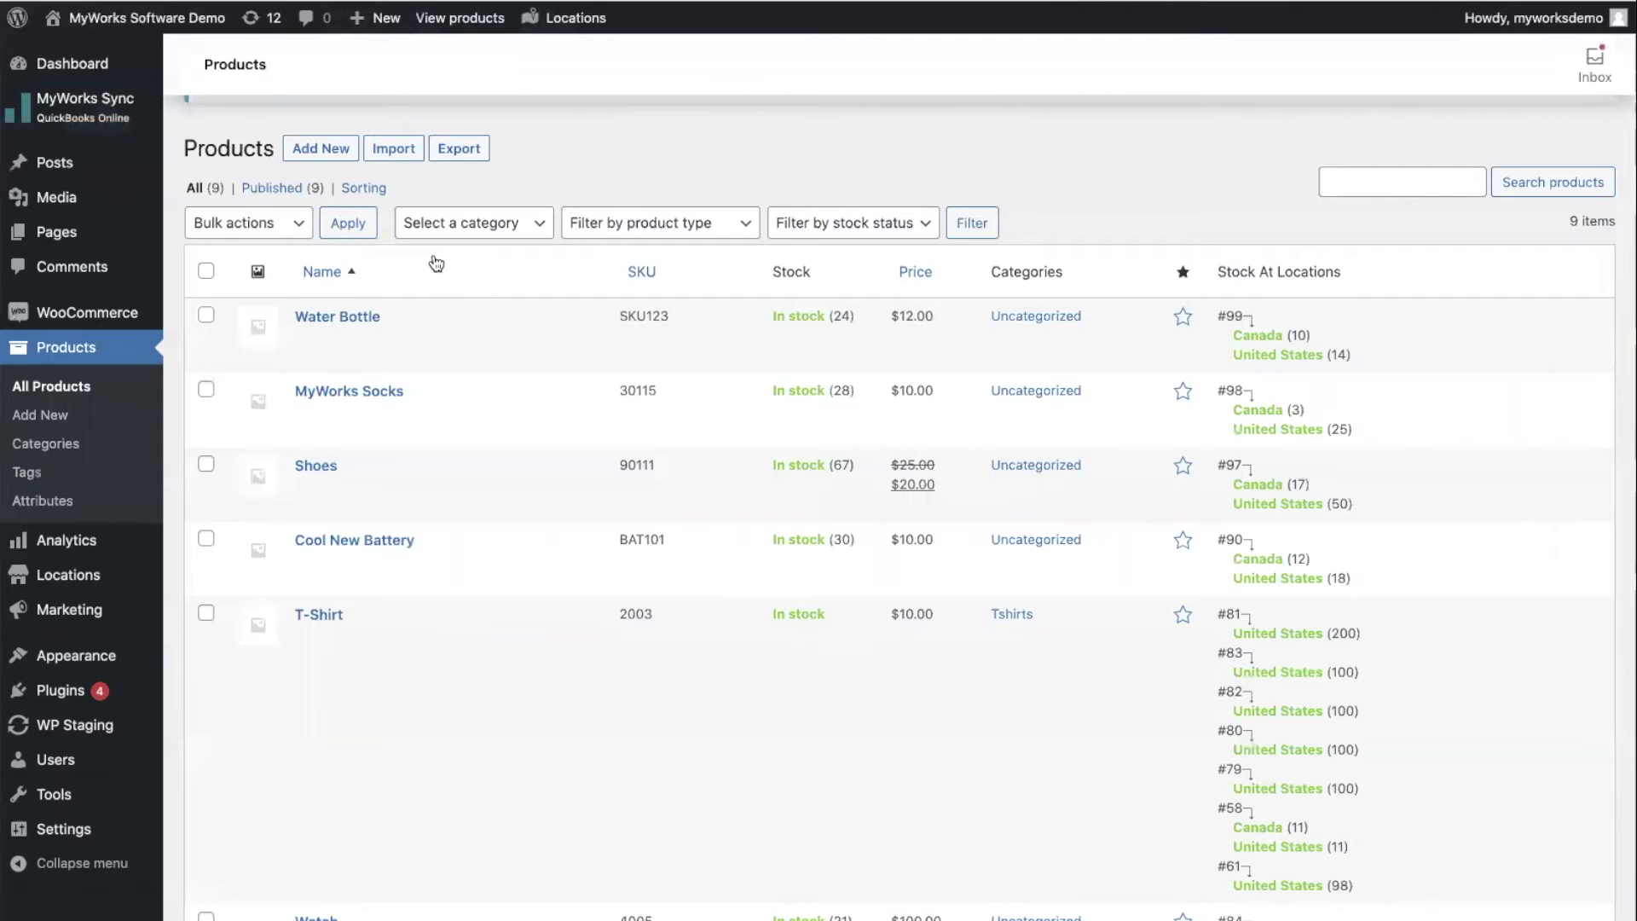
pyautogui.moveTo(510, 349)
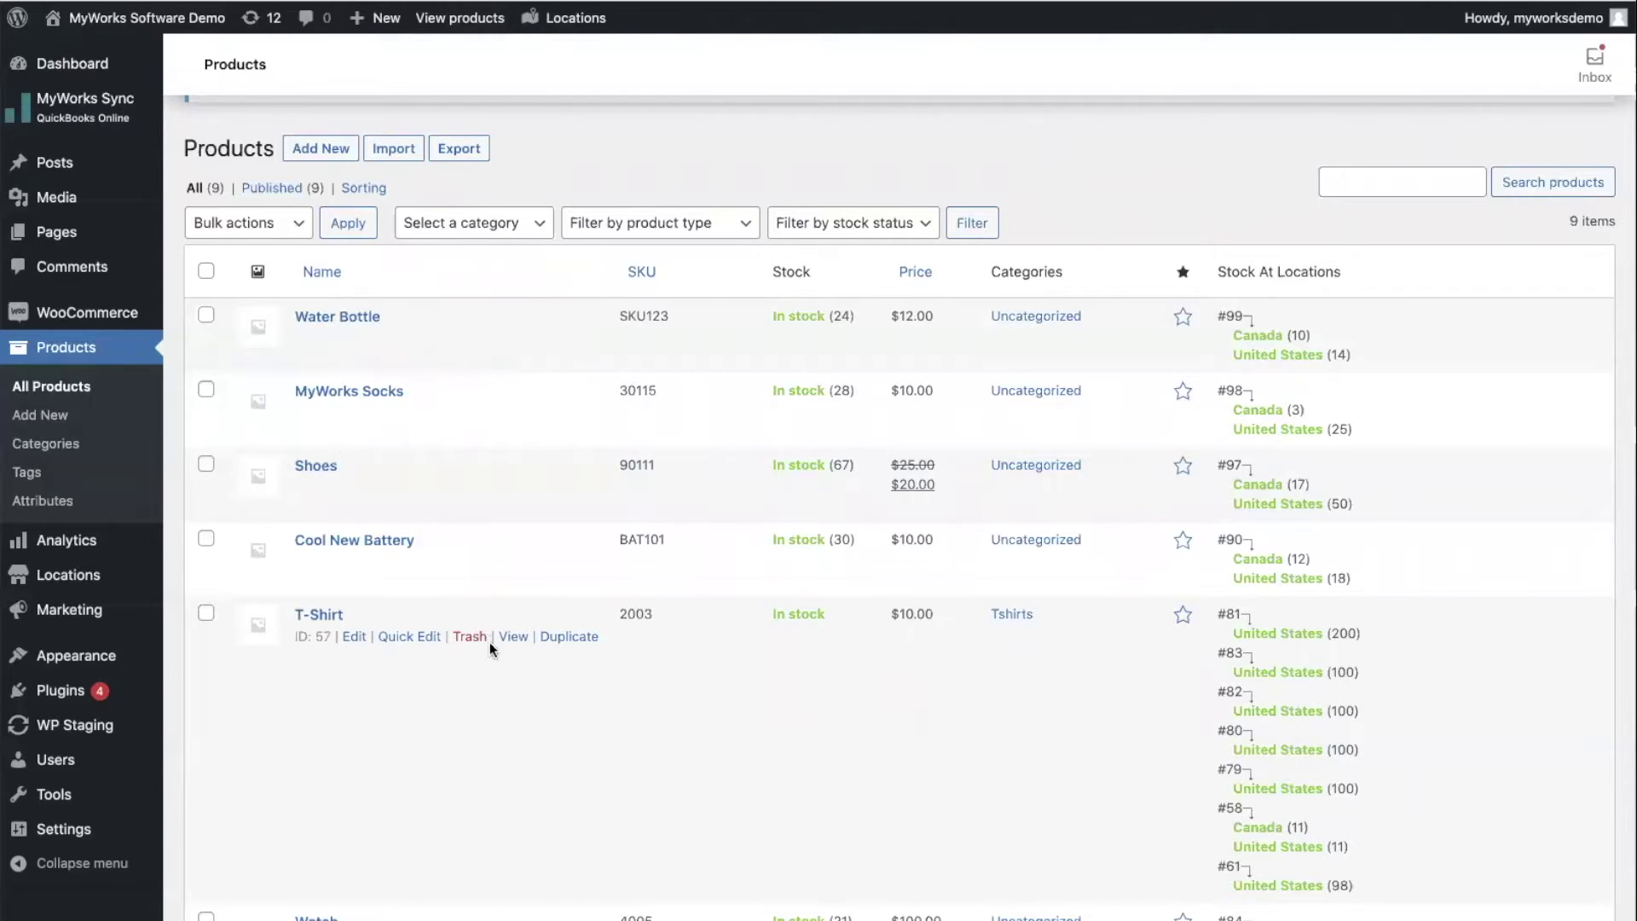
pyautogui.click(324, 616)
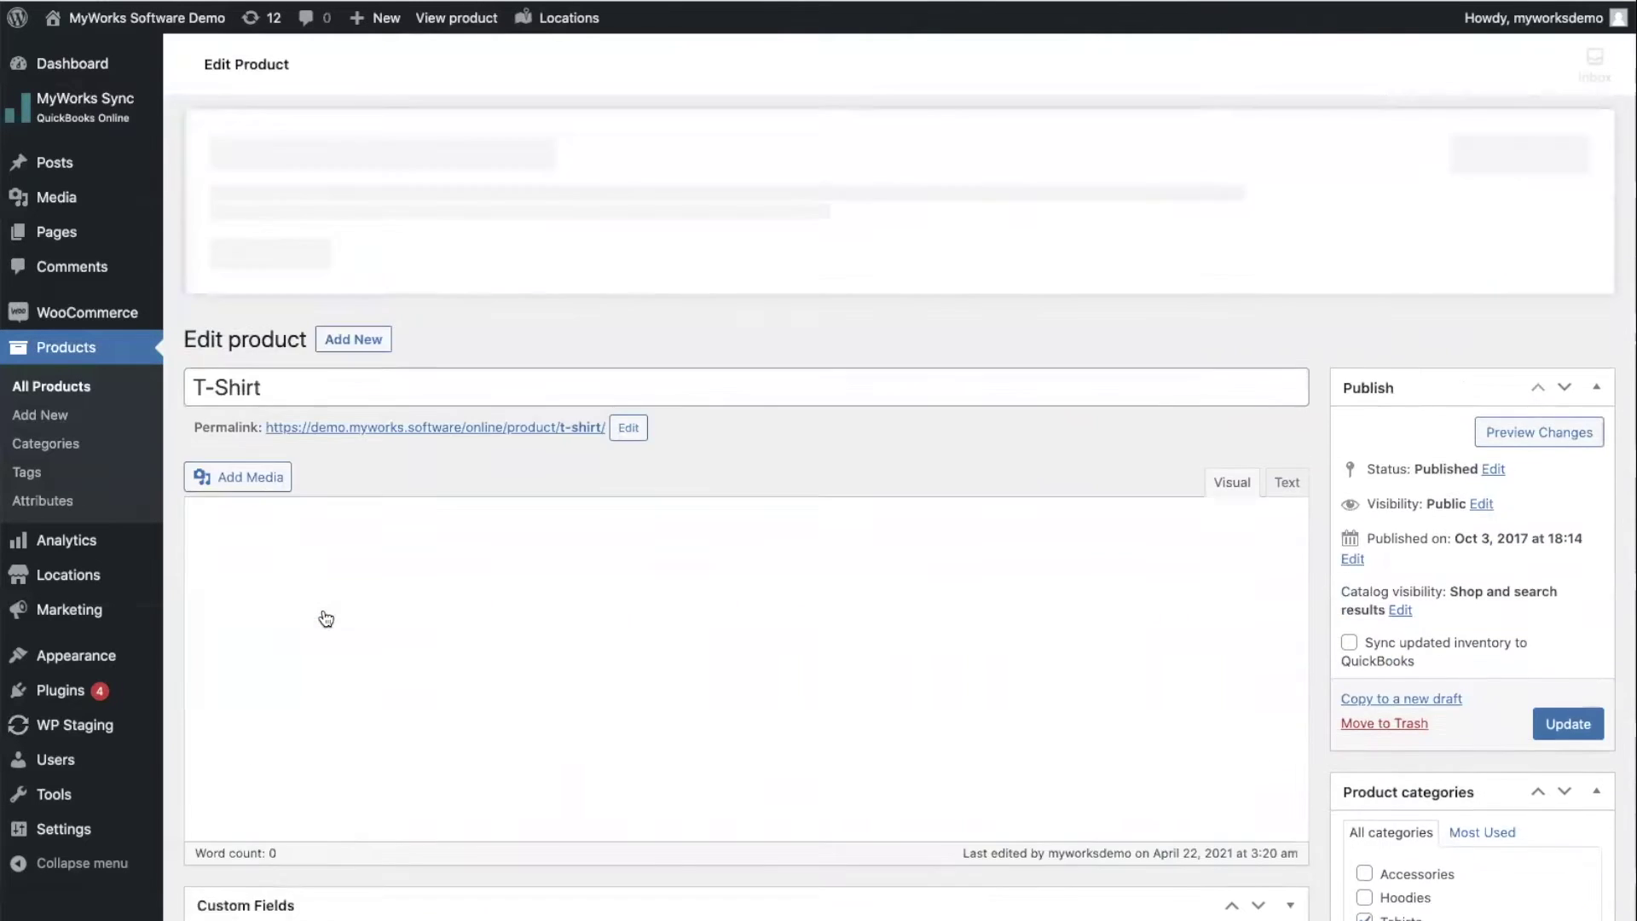
# - Show the T-Shirt's Color and Size attributes in the Product data panel
pyautogui.scroll(-2, 328, 623)
pyautogui.scroll(-1, 339, 661)
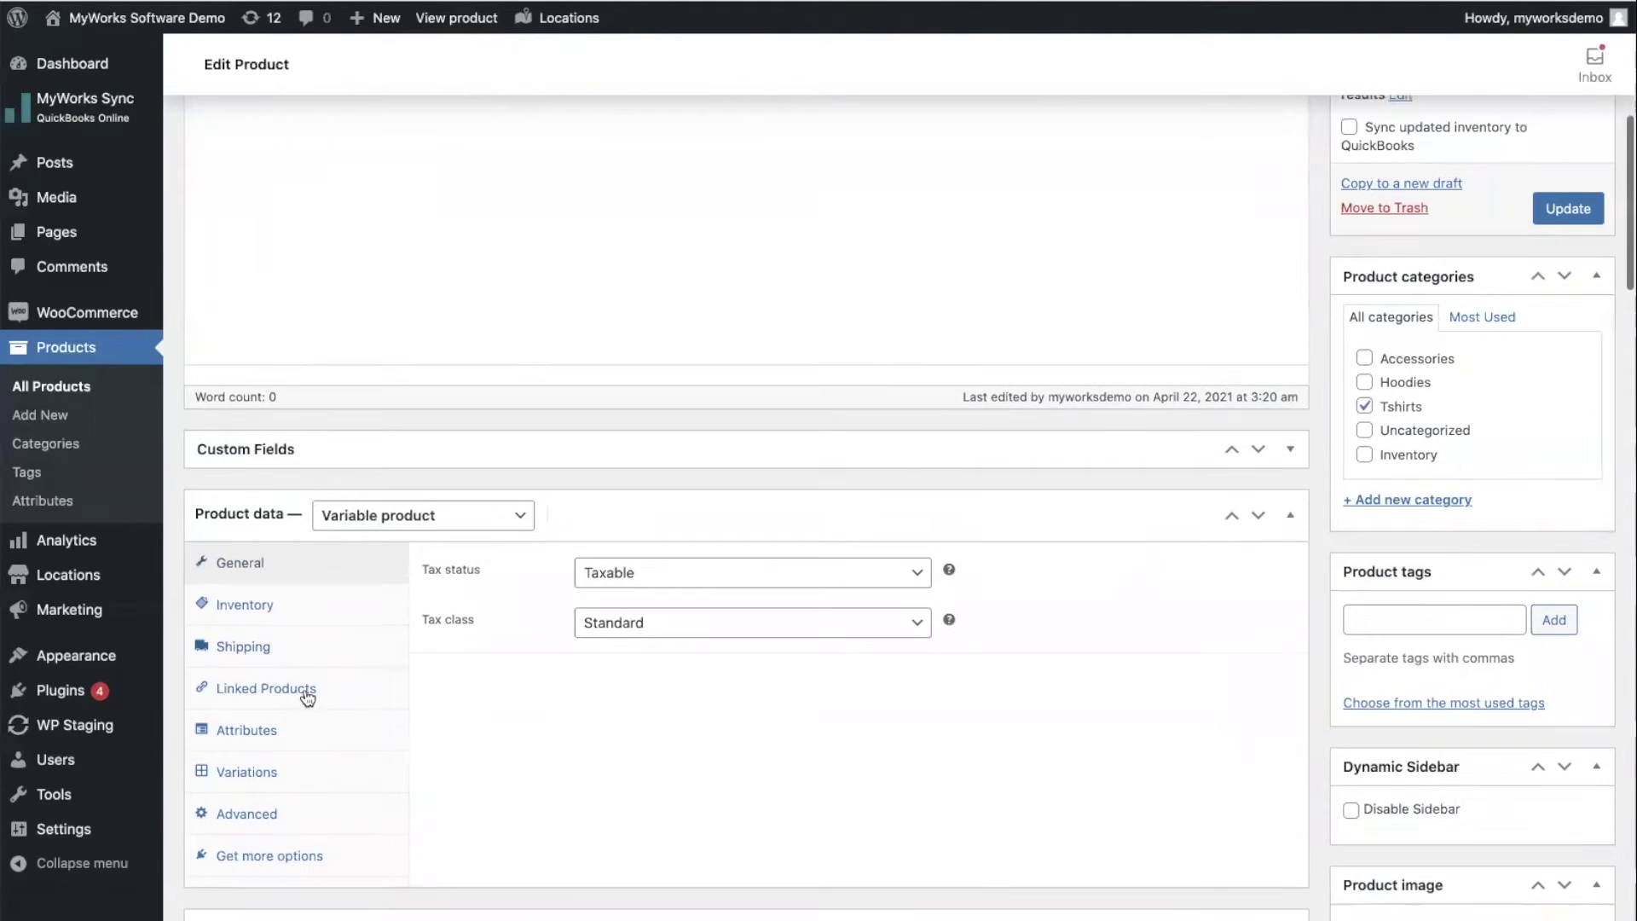
pyautogui.click(254, 731)
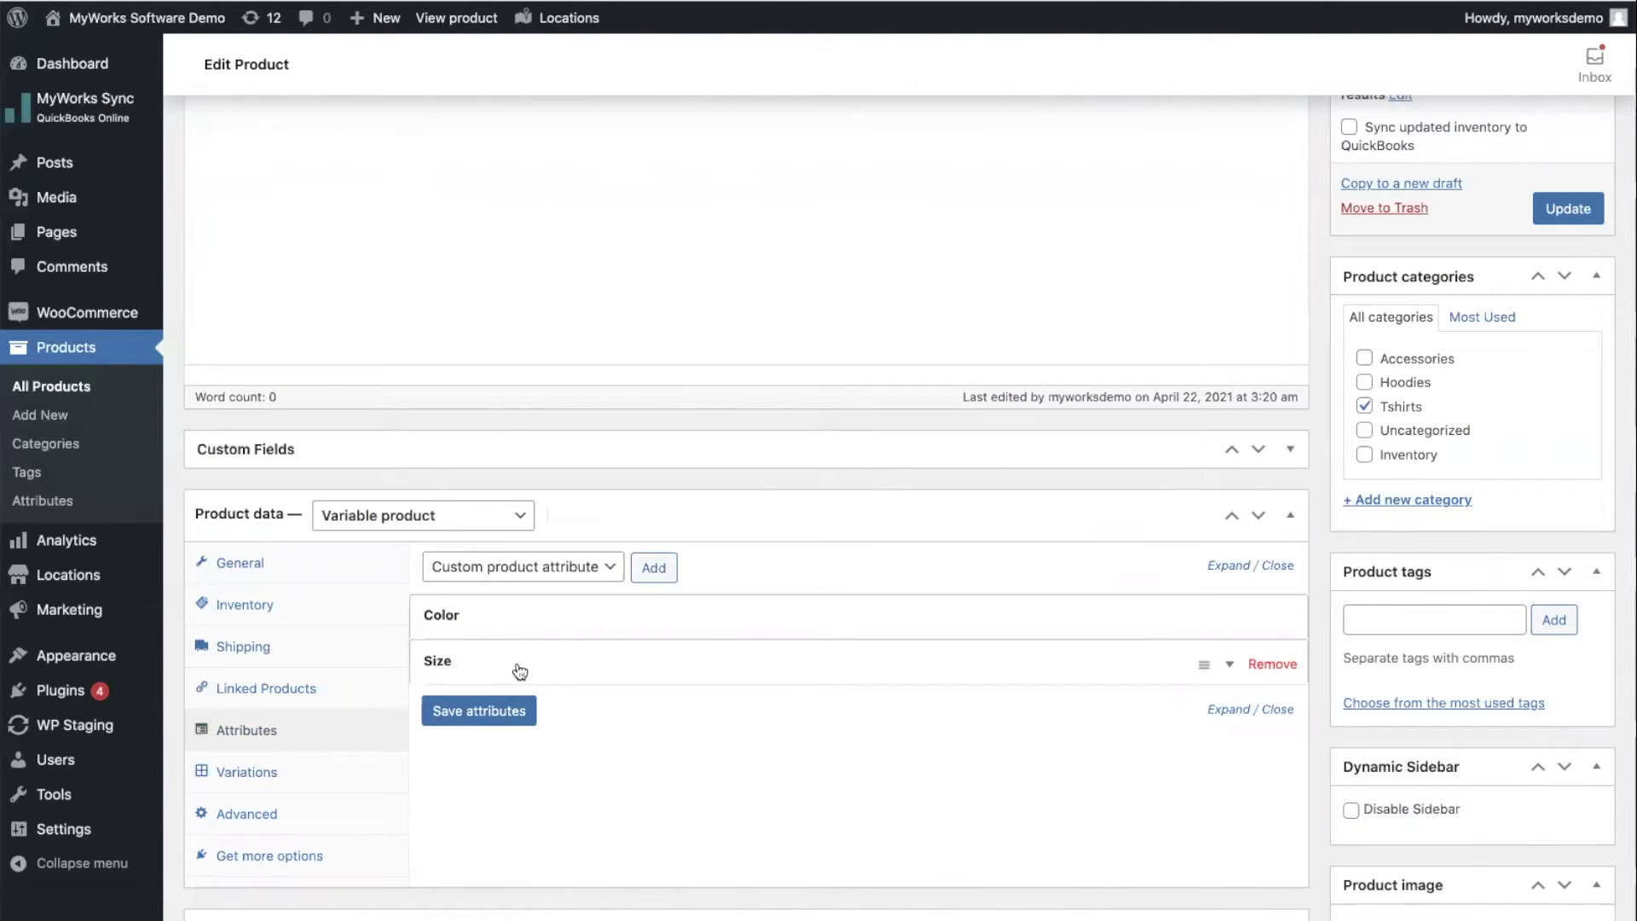
# - Browse the T-Shirt's colour/size variation rows
pyautogui.click(283, 774)
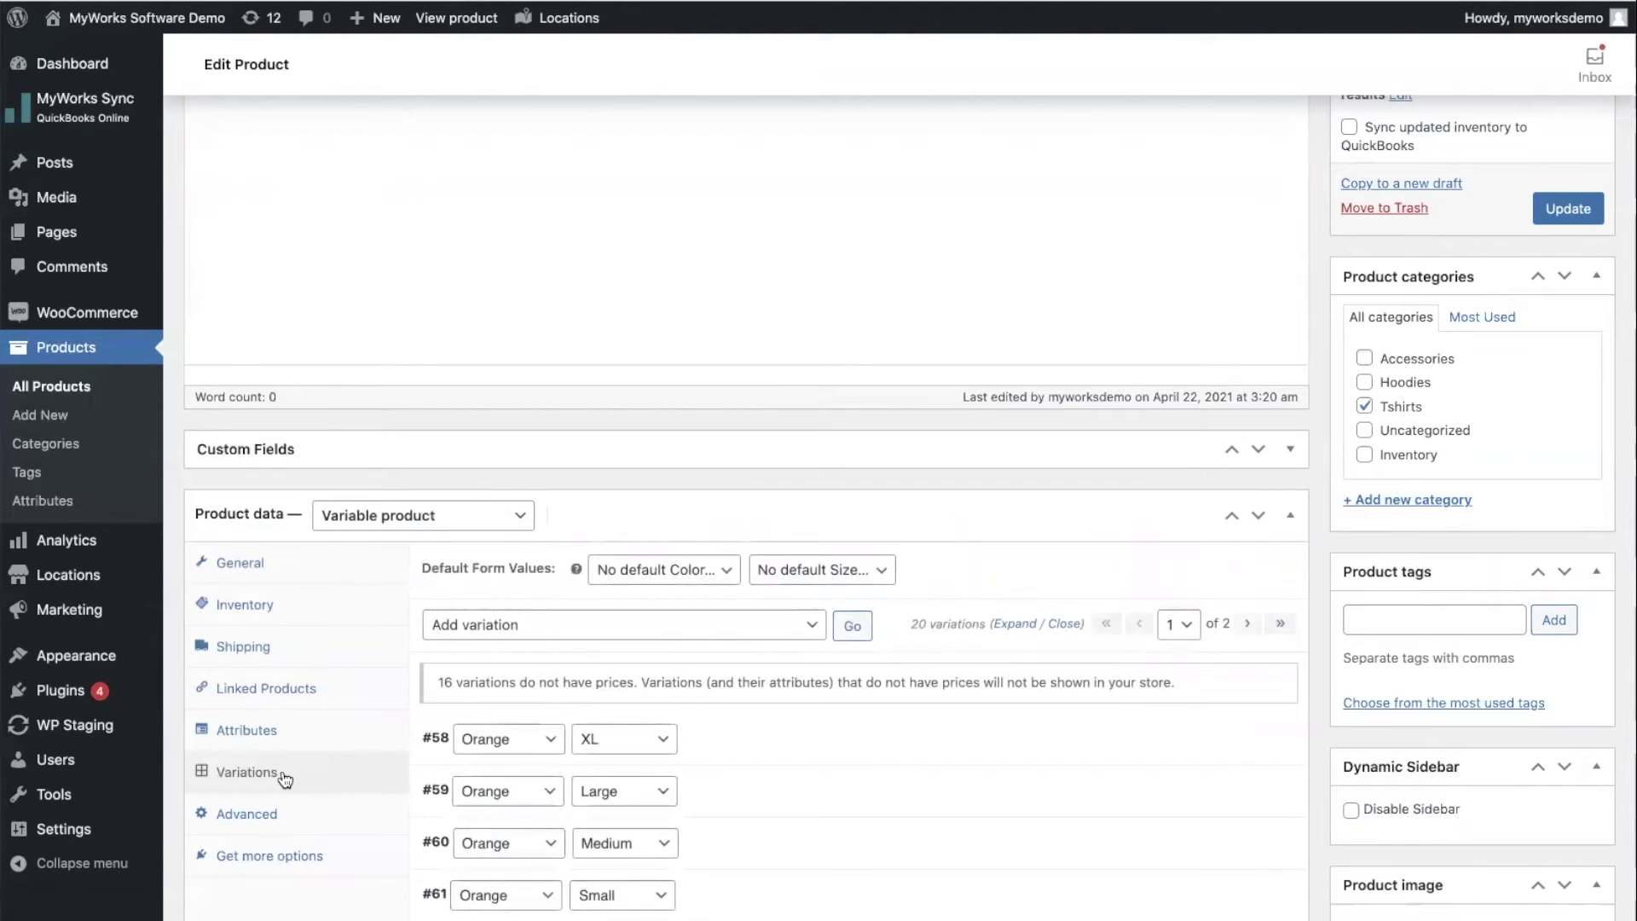
pyautogui.scroll(-3, 745, 688)
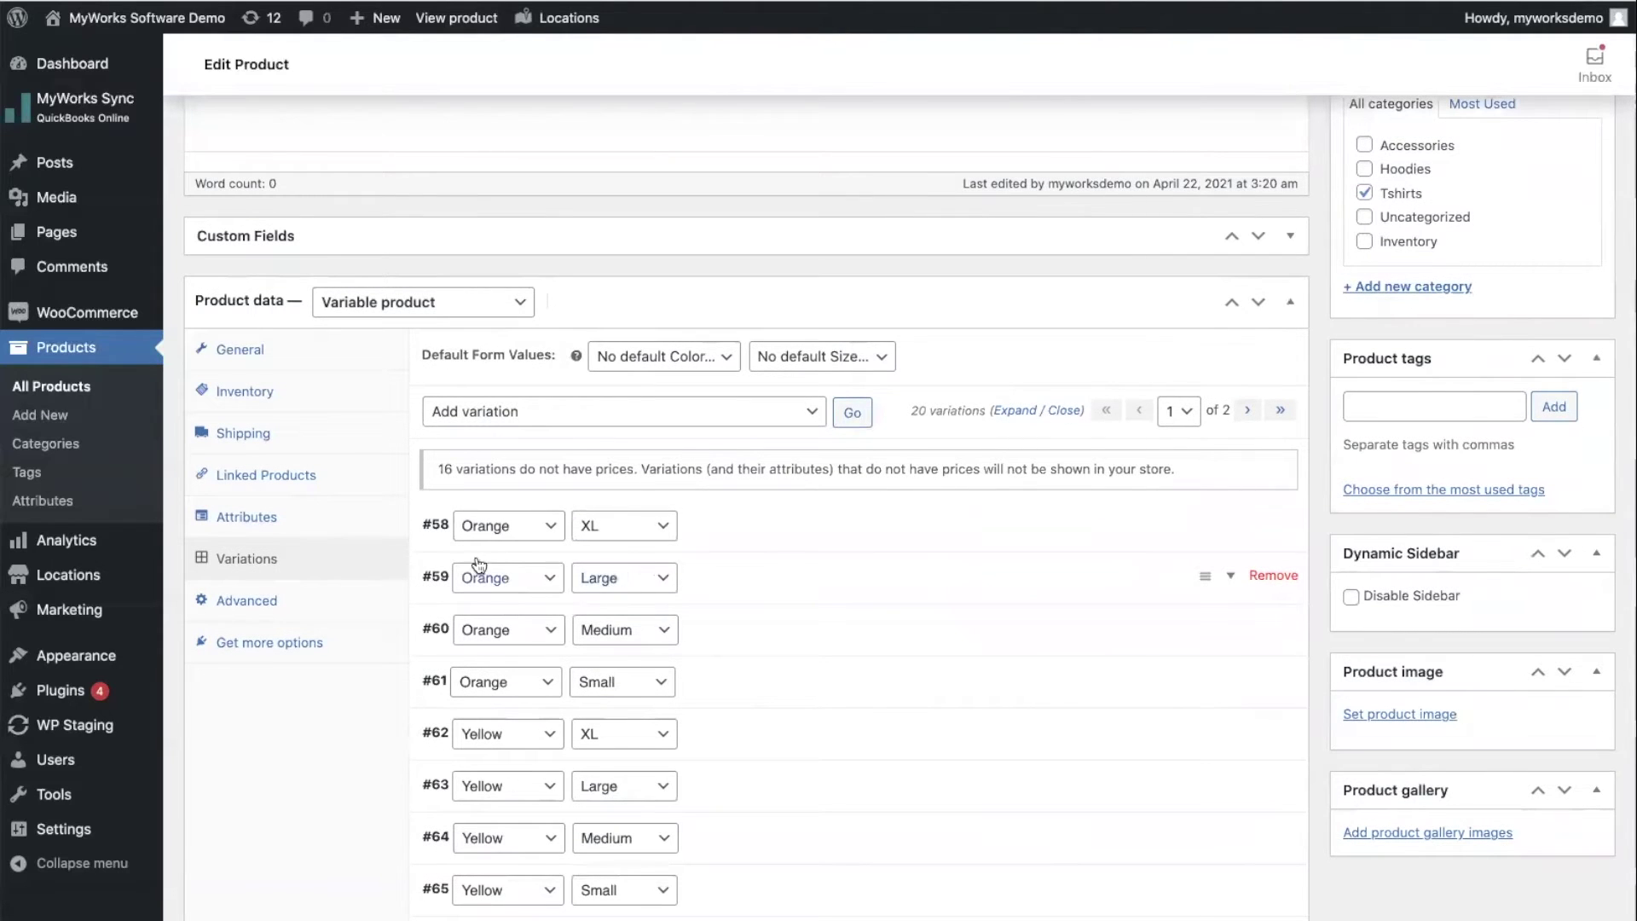
pyautogui.scroll(-3, 554, 682)
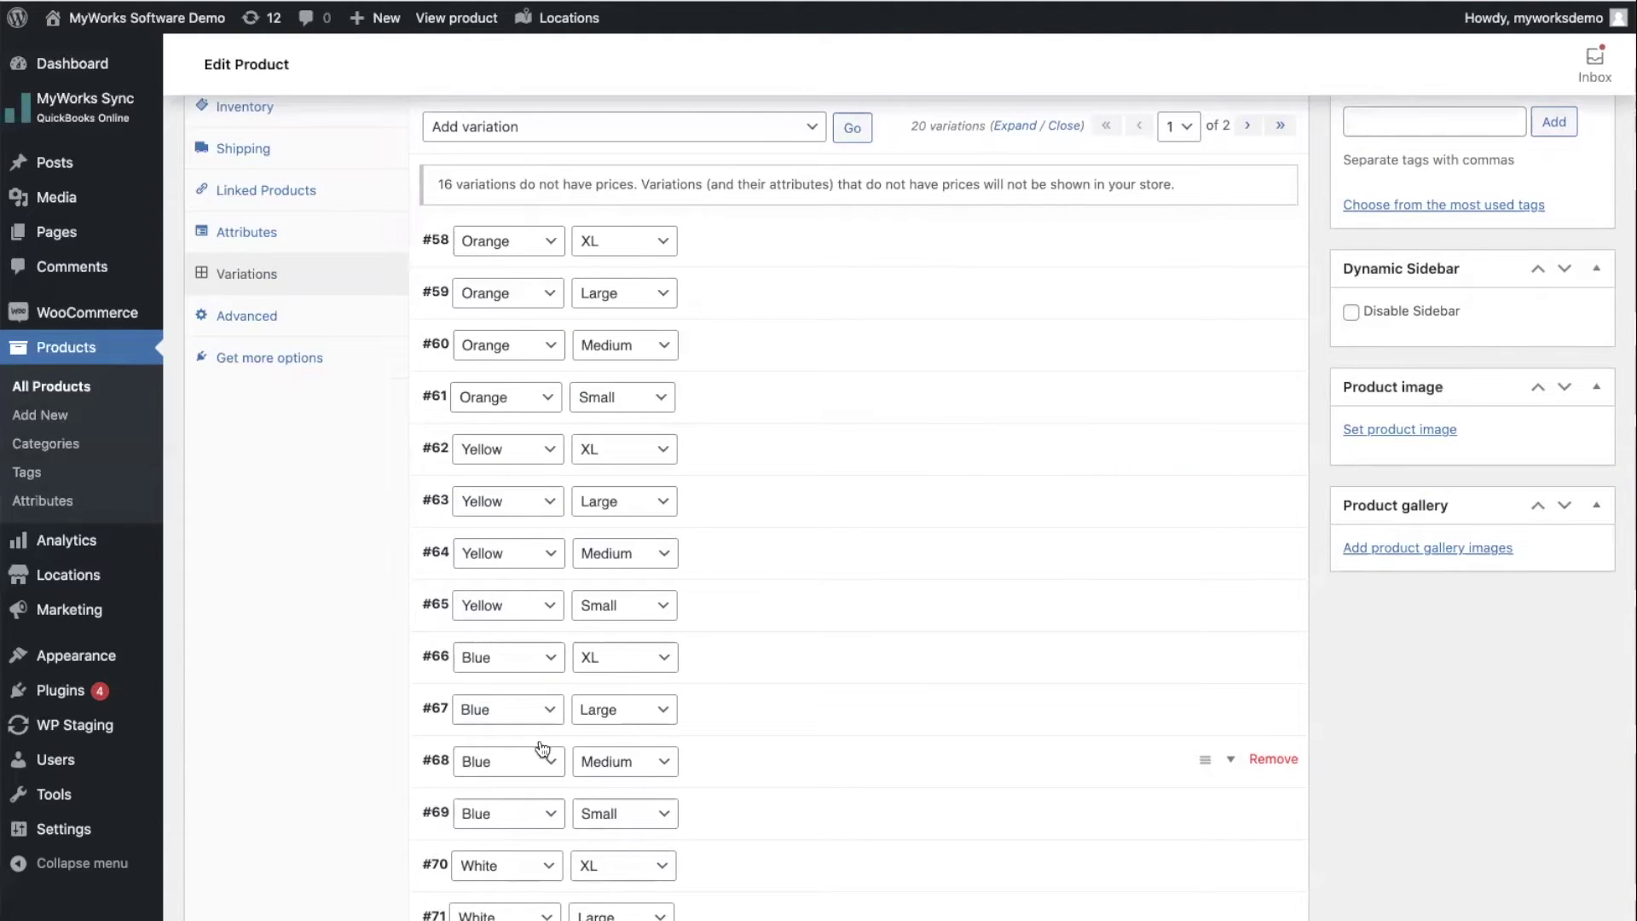
pyautogui.scroll(2, 542, 748)
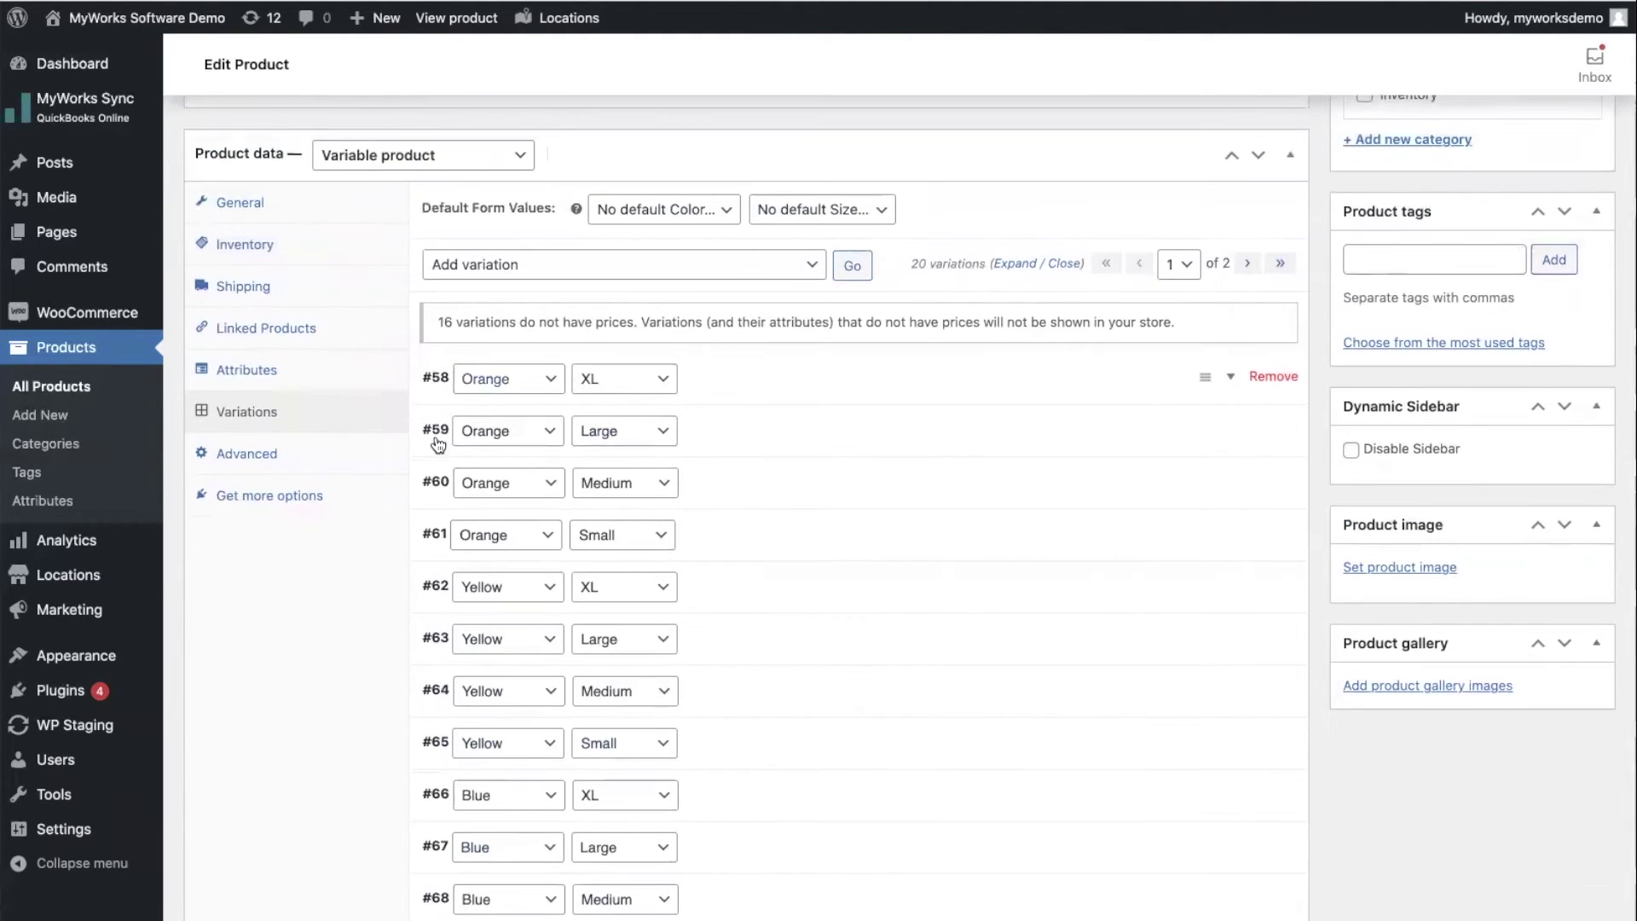
pyautogui.scroll(15, 756, 643)
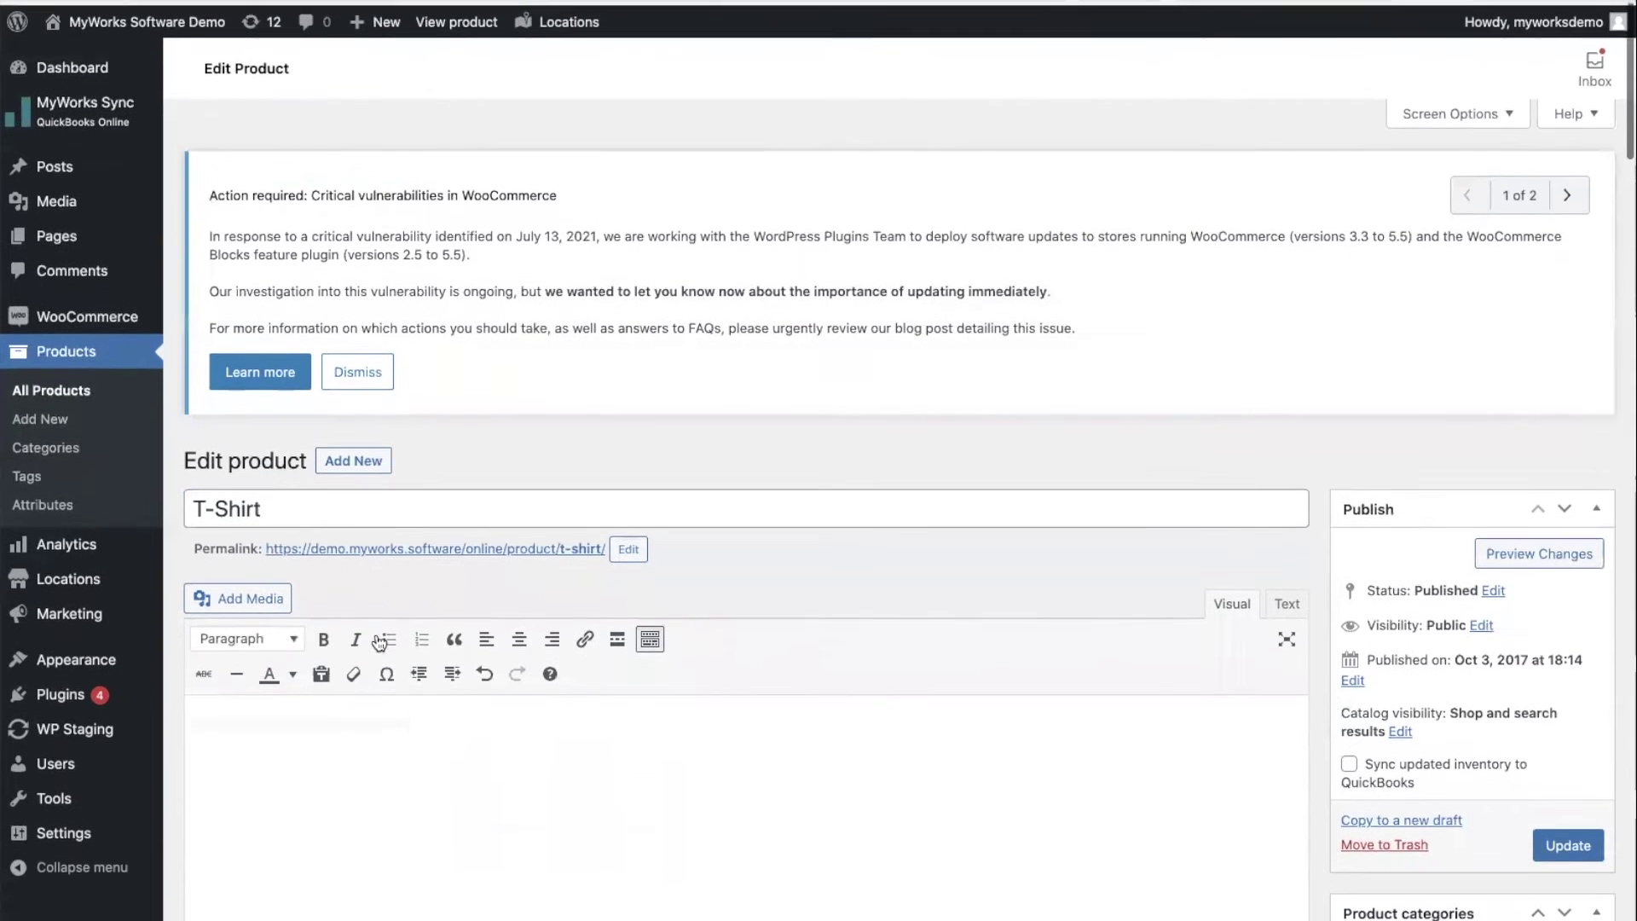
# - Bring up MyWorks Sync Variation Mappings, where two Coffee Mug variations are already mapped
pyautogui.scroll(-3, 447, 699)
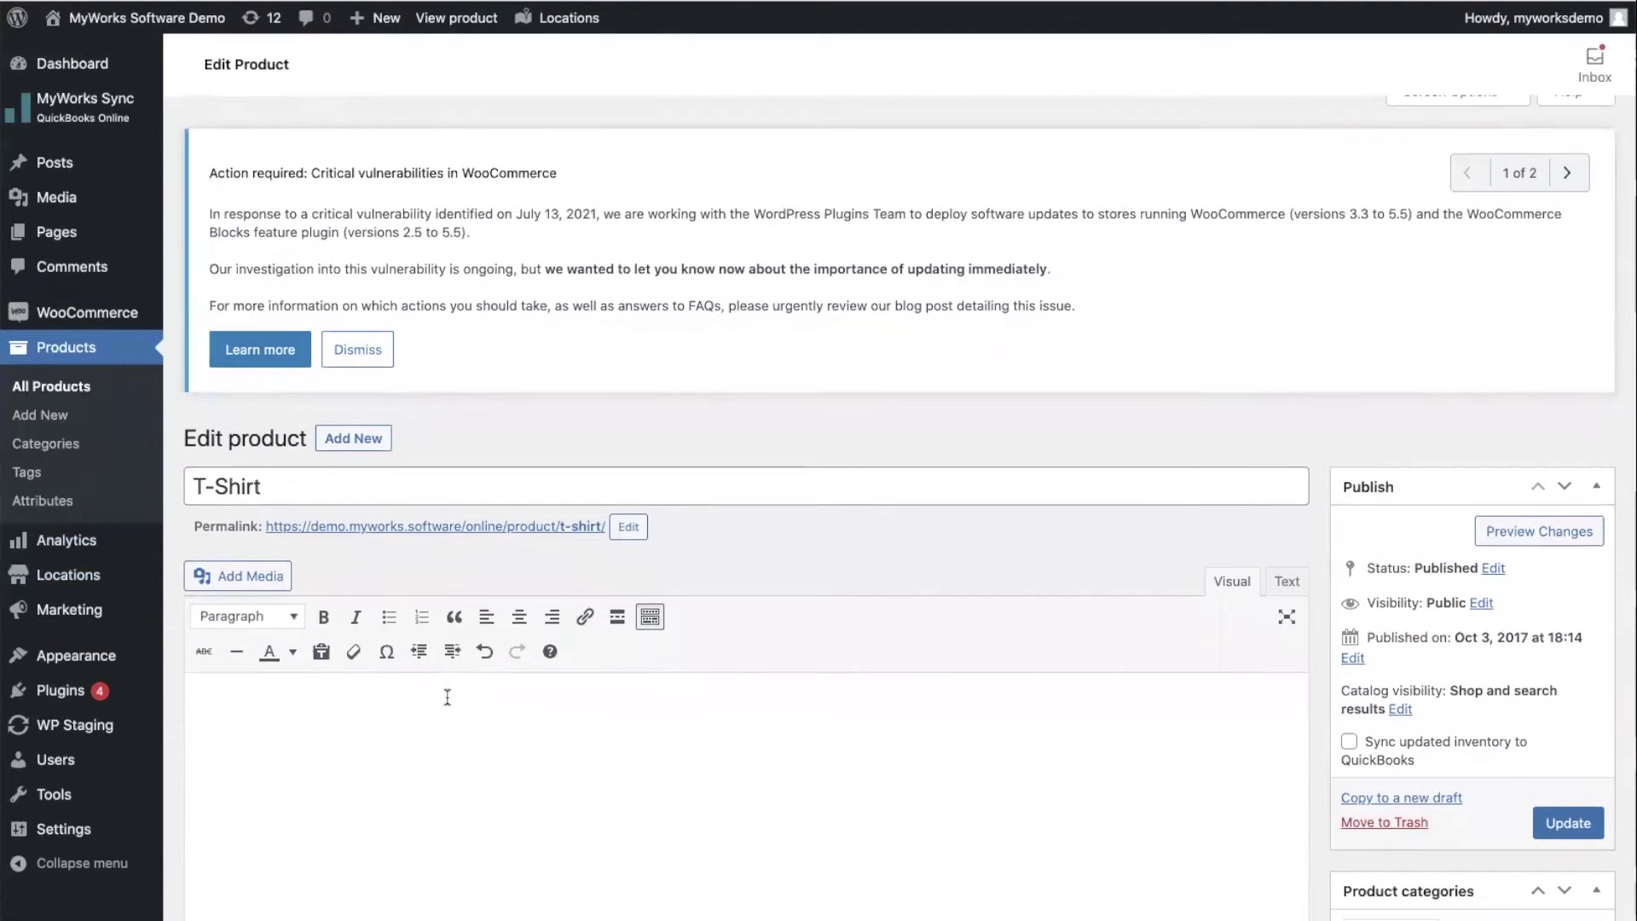
pyautogui.scroll(-1, 447, 697)
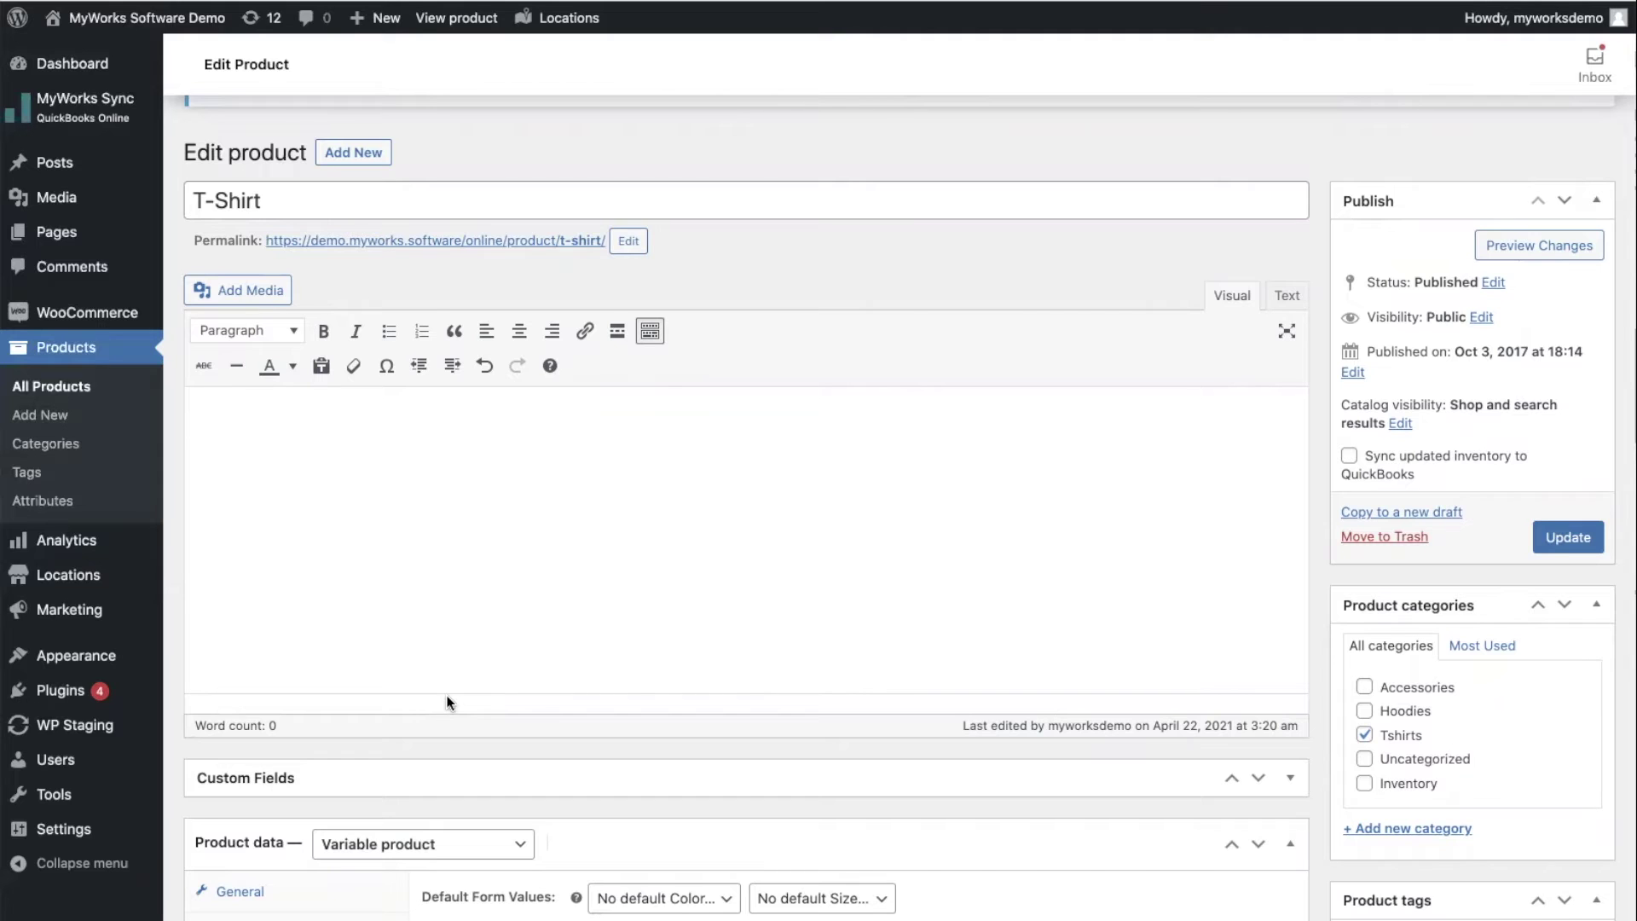
pyautogui.scroll(-5, 447, 702)
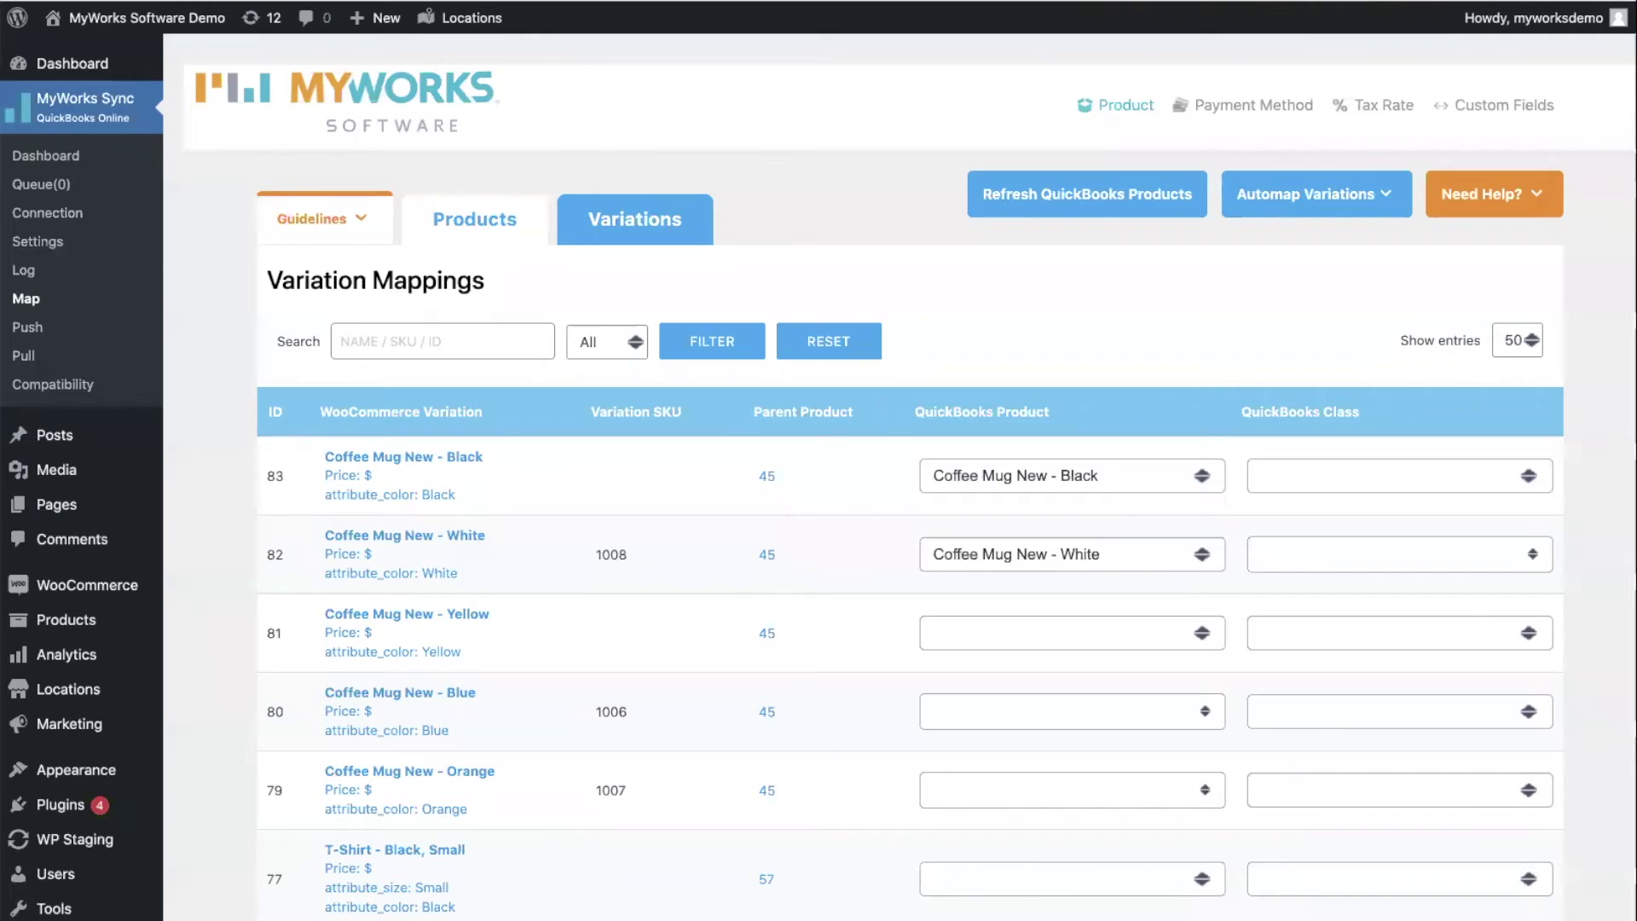
# - Switch to MyWorks Sync Product Mappings and view QuickBooks product choices for Blue T-Shirt
pyautogui.scroll(-1, 844, 180)
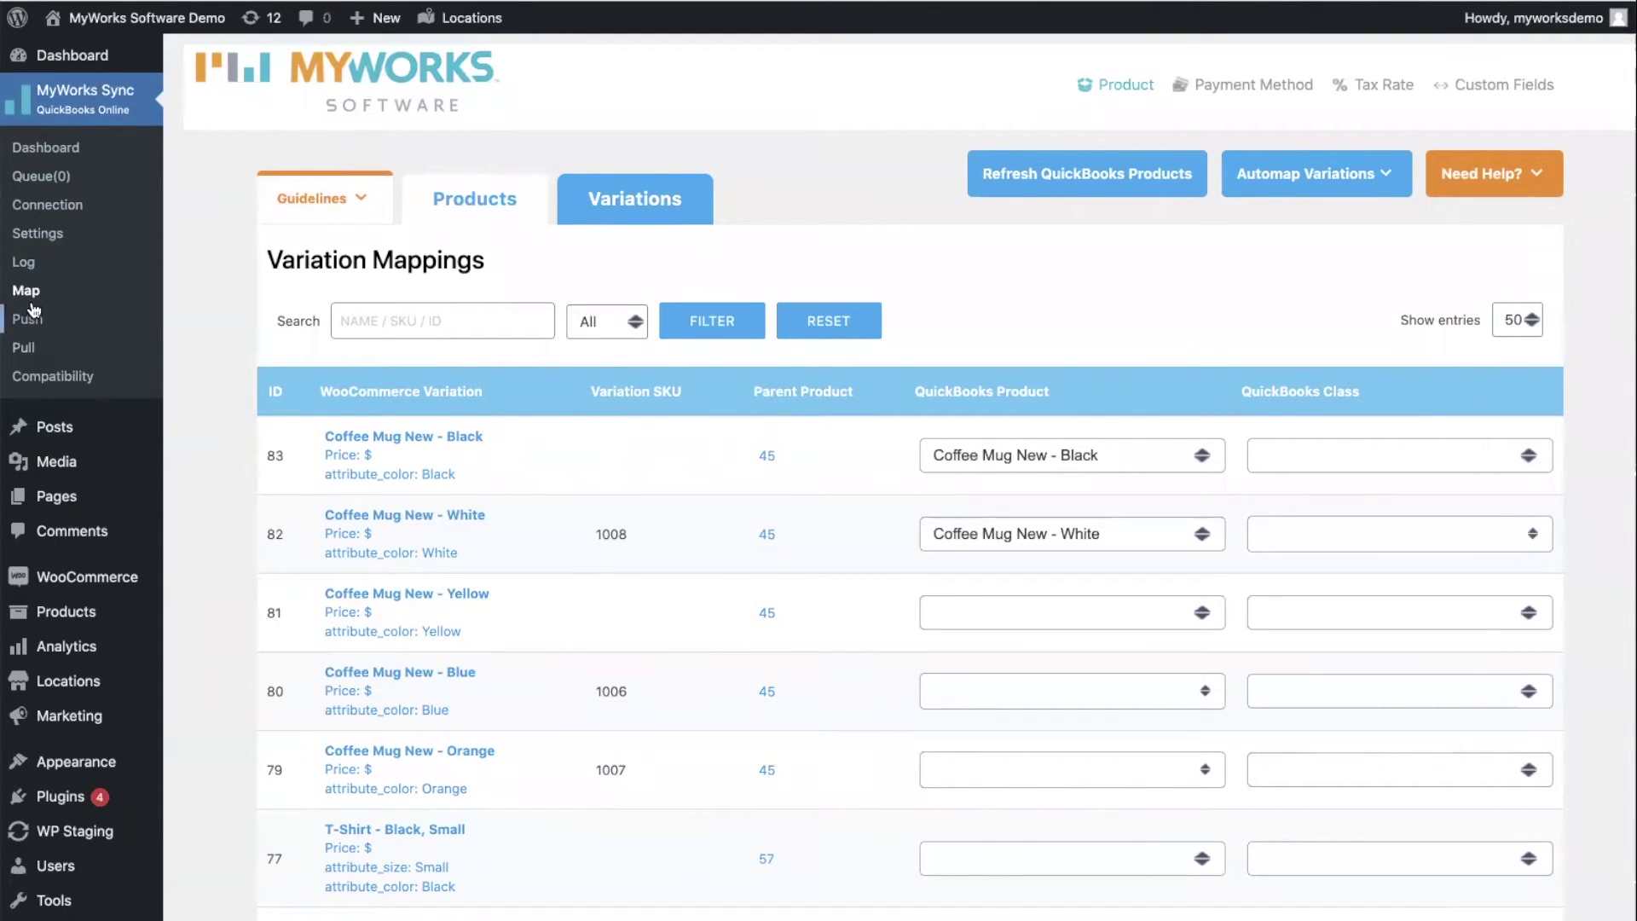
pyautogui.scroll(-3, 479, 698)
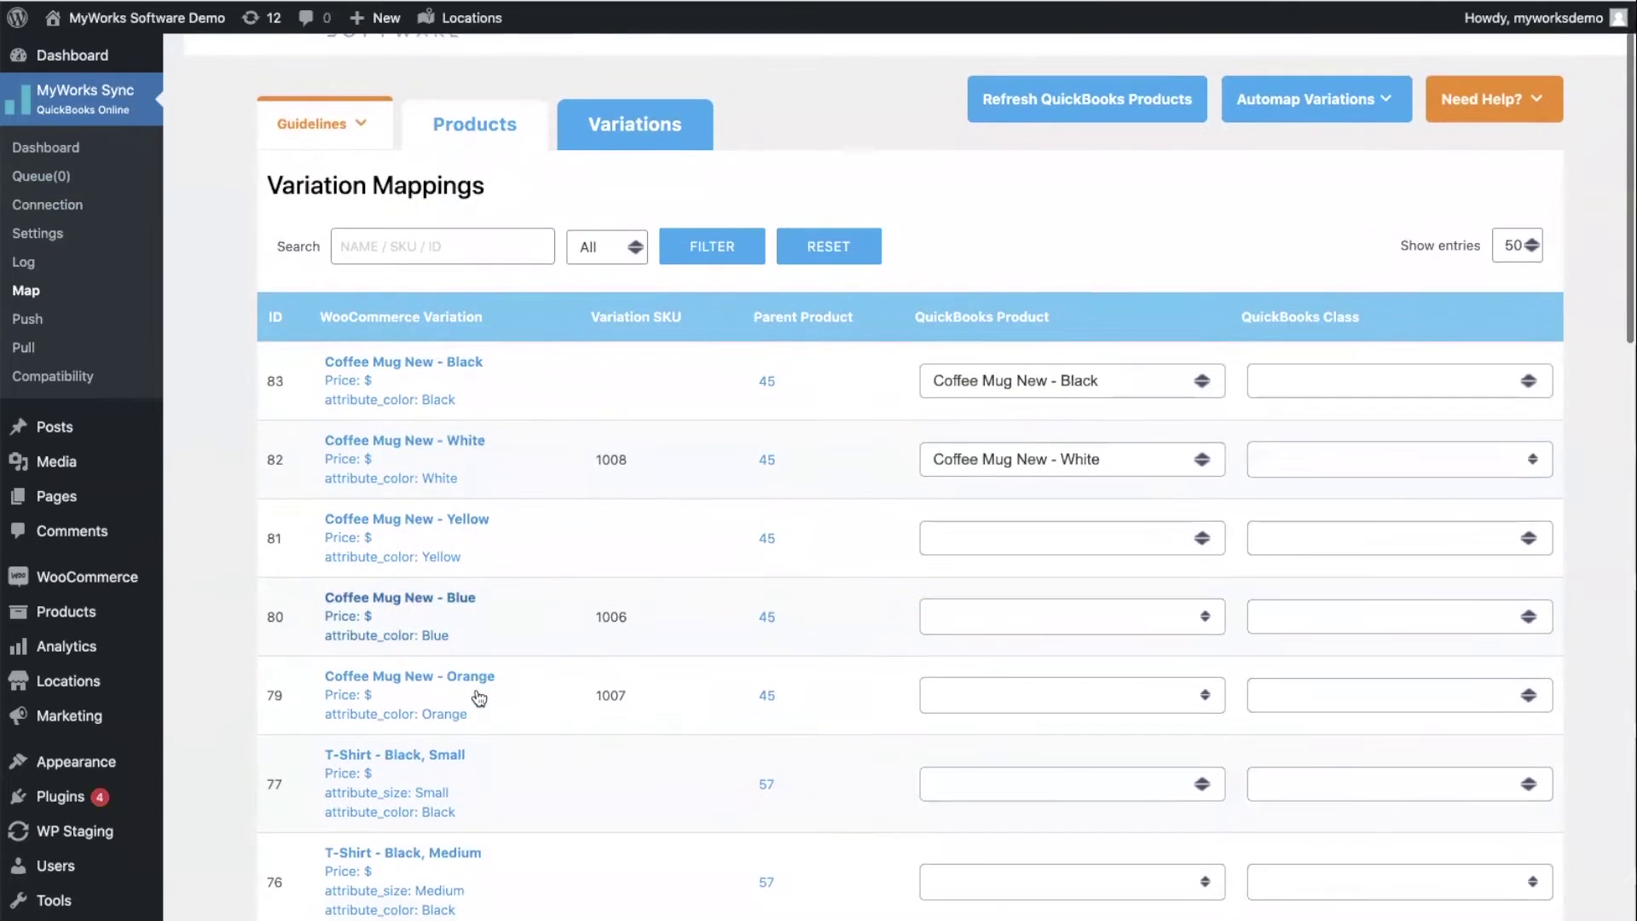
pyautogui.click(438, 138)
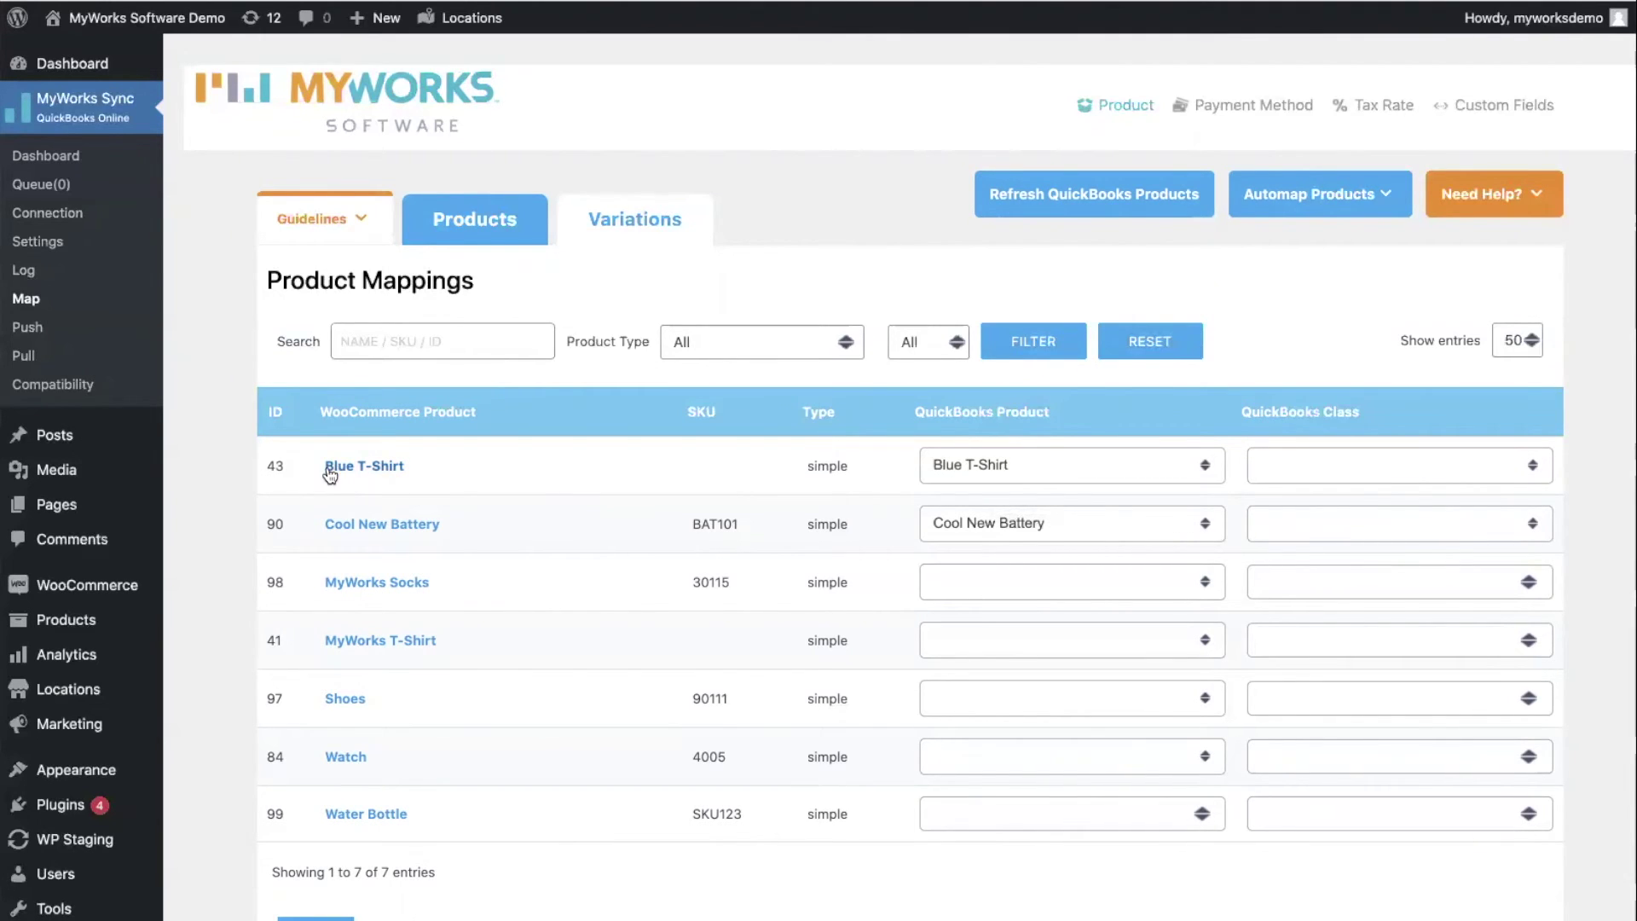
pyautogui.click(989, 464)
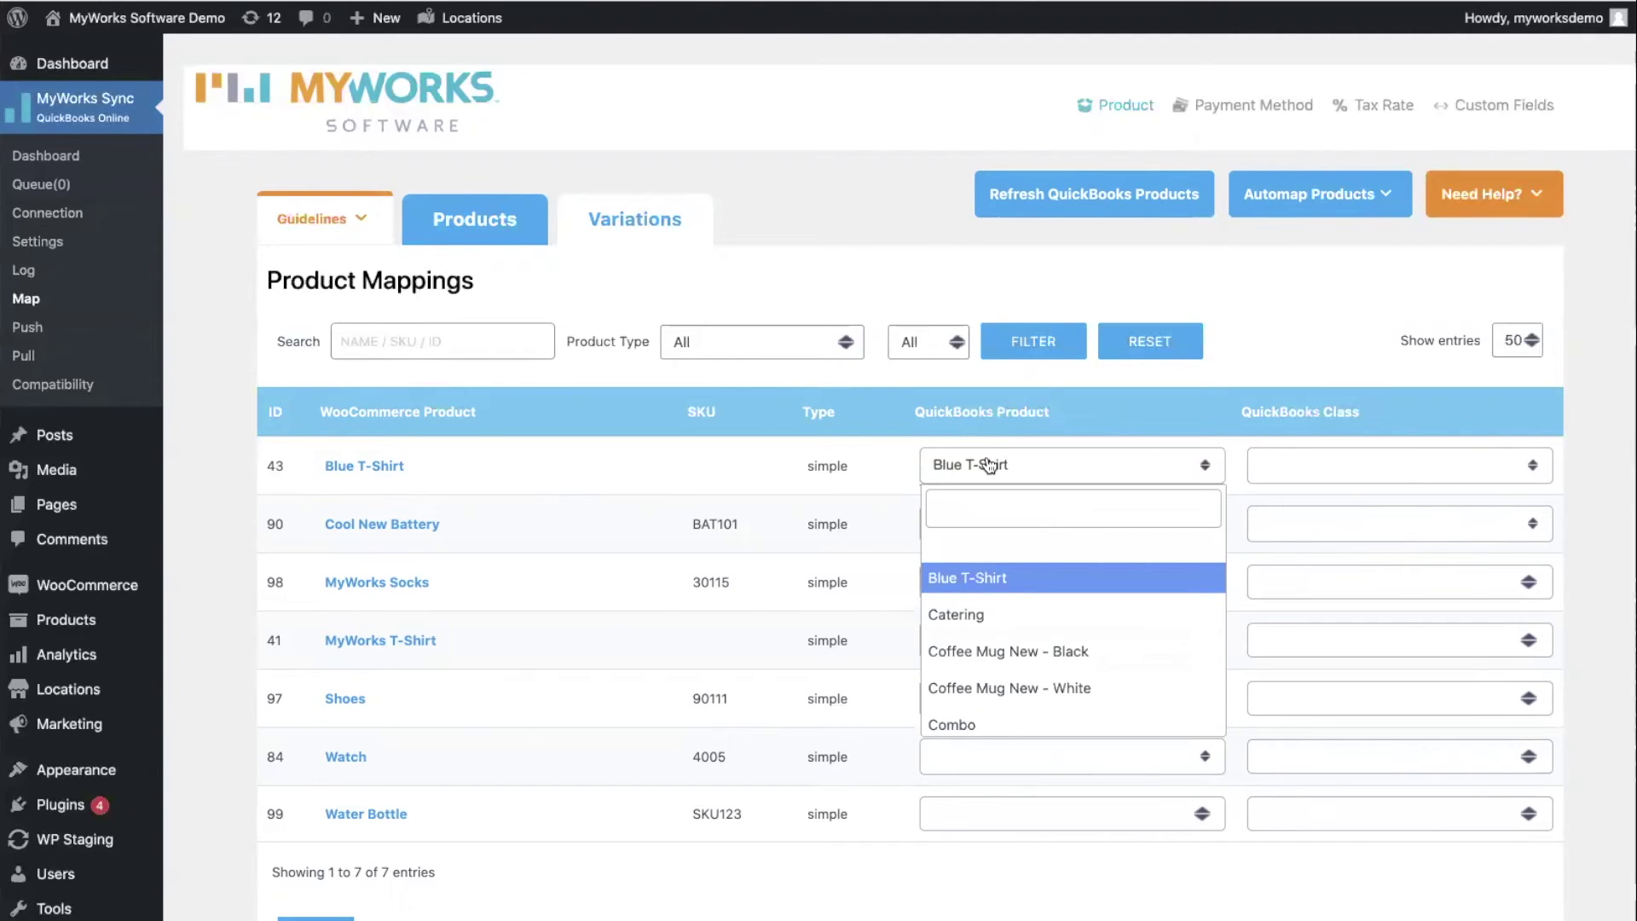
pyautogui.scroll(-1, 1028, 631)
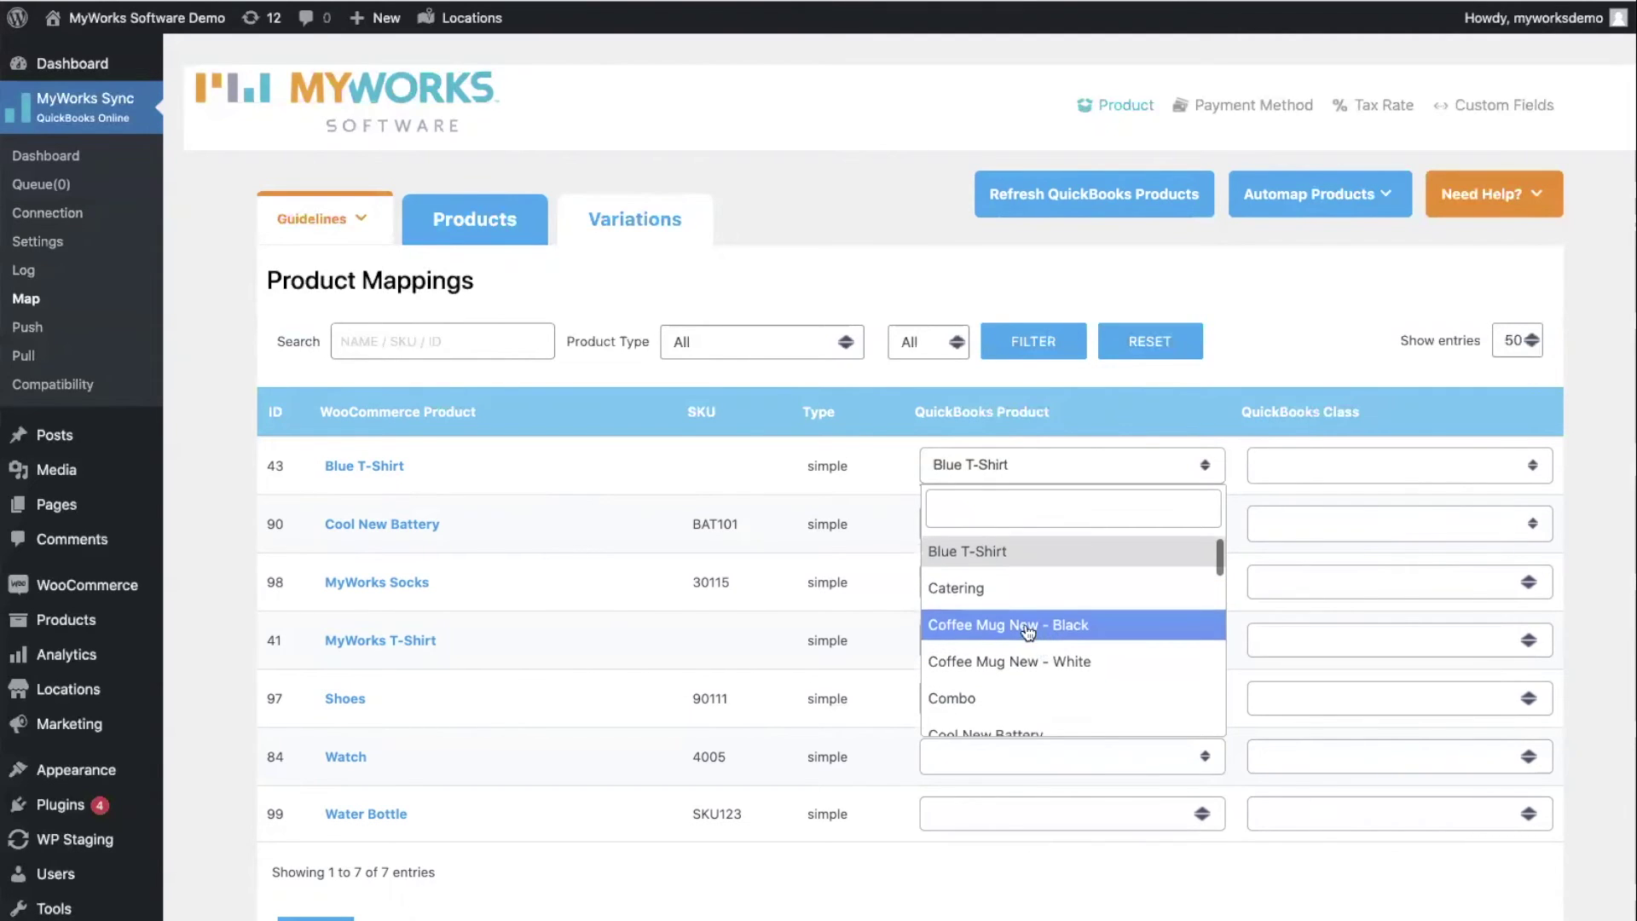
pyautogui.click(1383, 332)
pyautogui.click(1313, 194)
pyautogui.click(1289, 265)
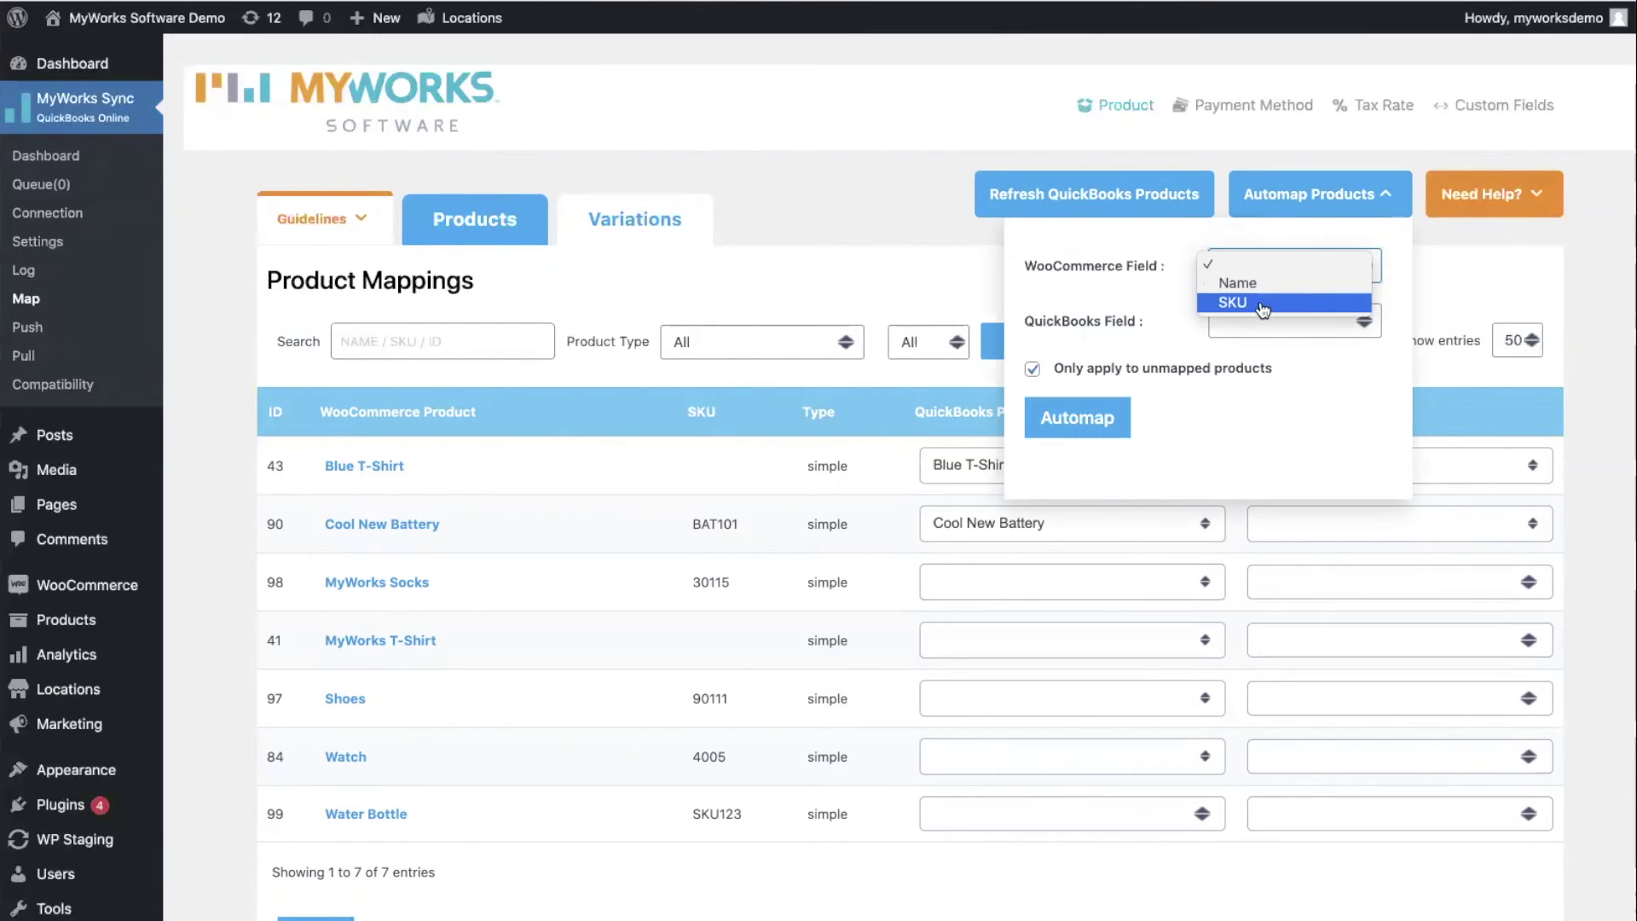
pyautogui.click(993, 586)
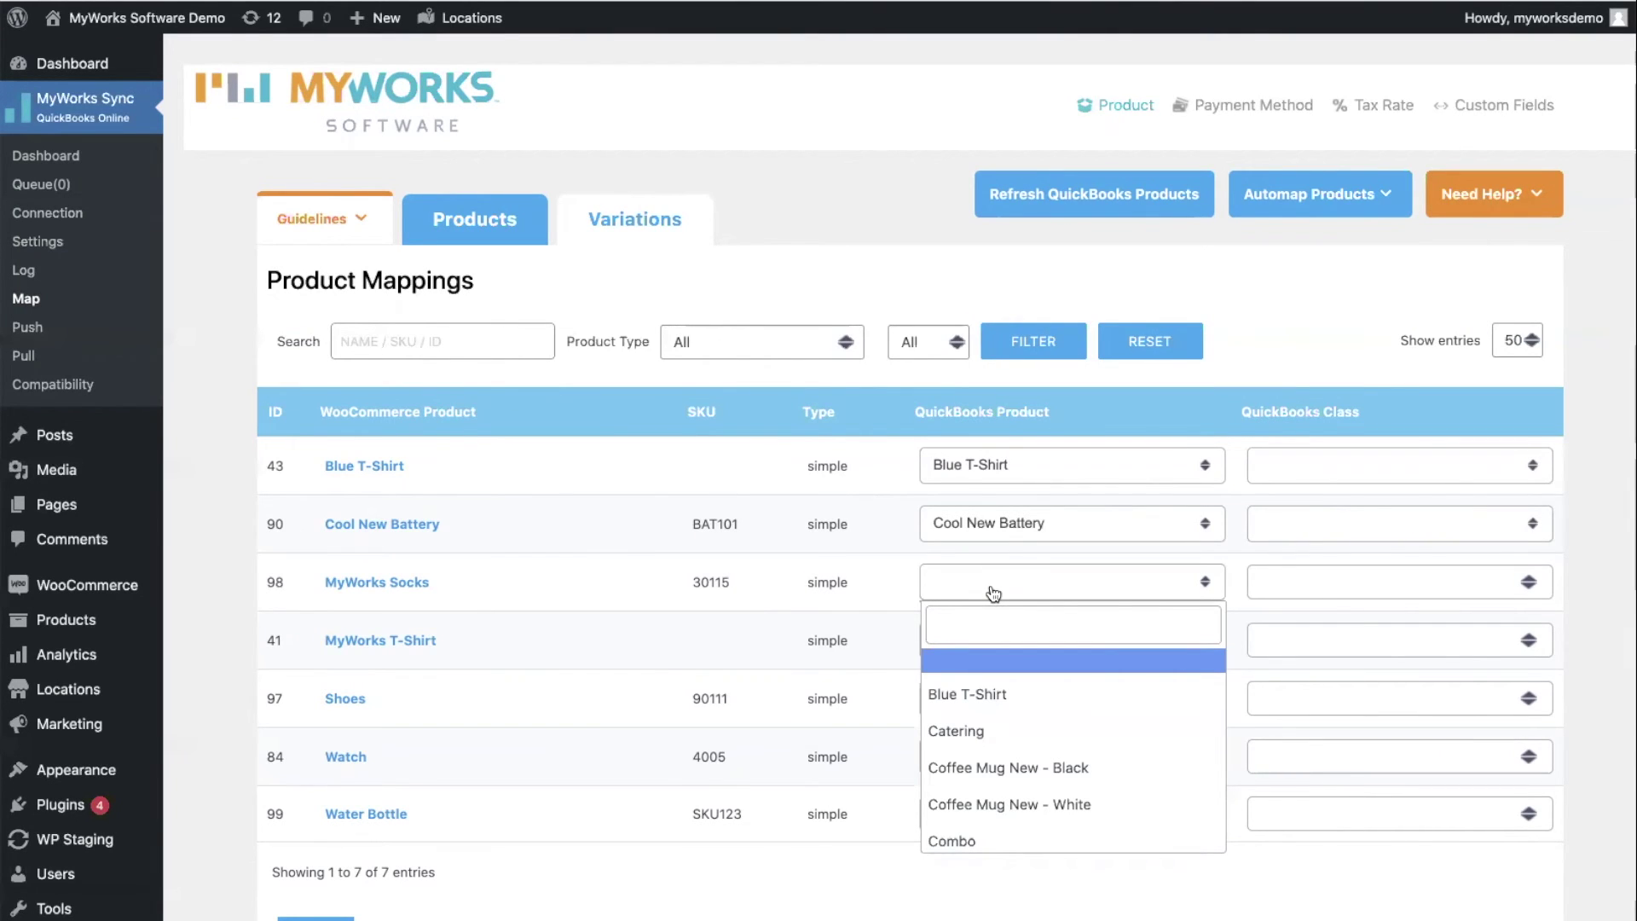
pyautogui.click(857, 281)
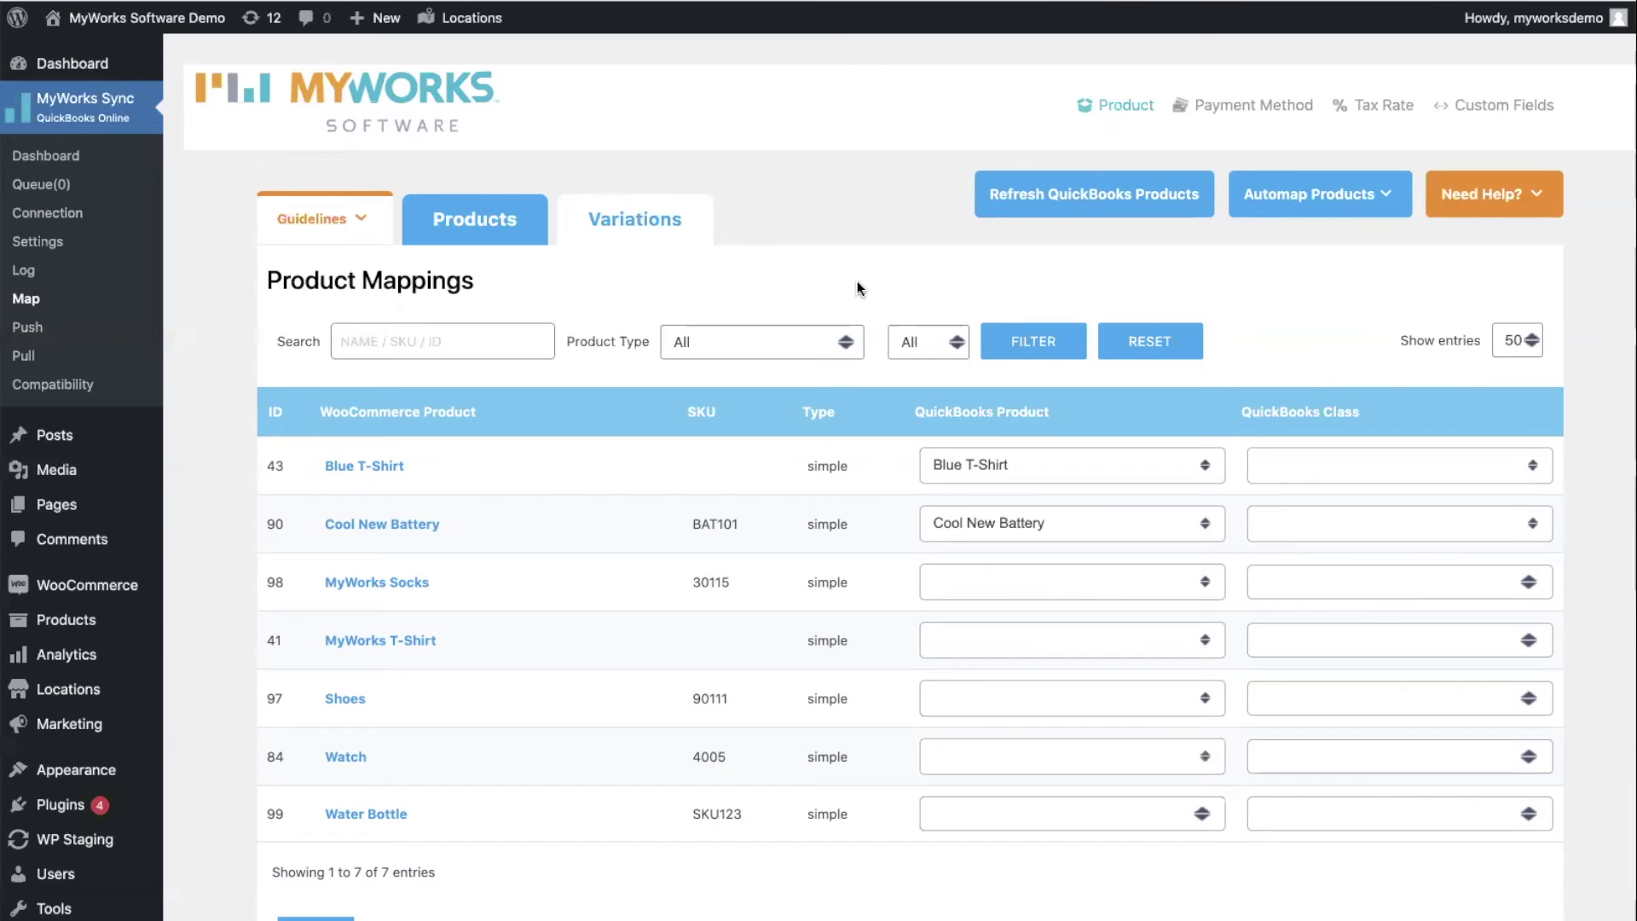
pyautogui.click(648, 215)
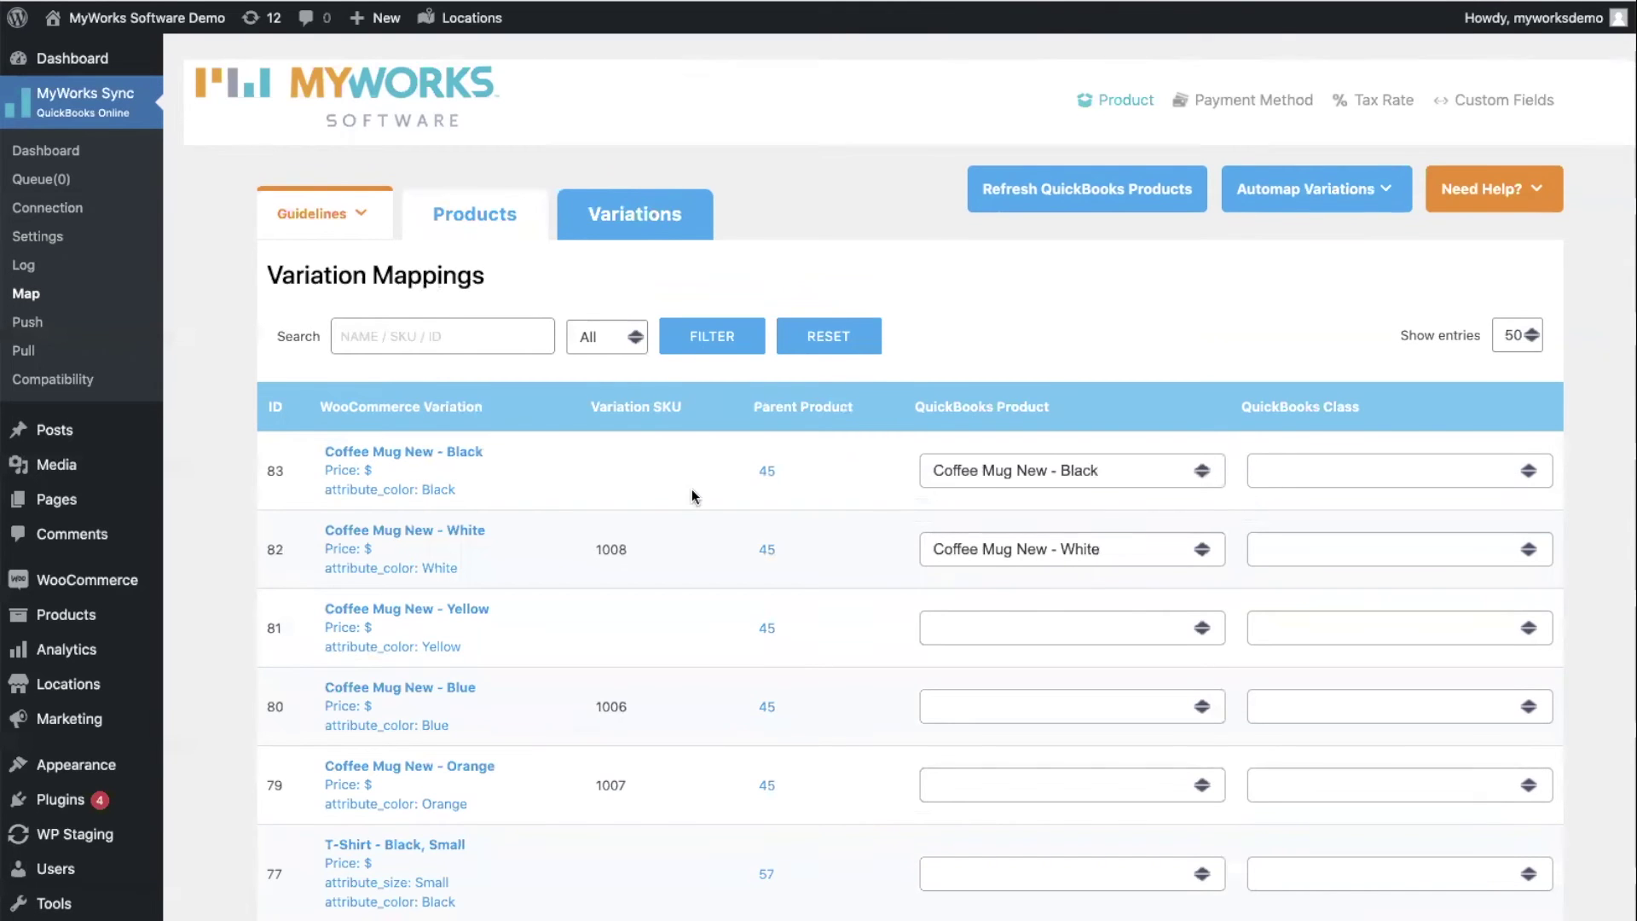
# - Inspect the QuickBooks product choices for the Coffee Mug New - Black variation
pyautogui.scroll(-2, 692, 488)
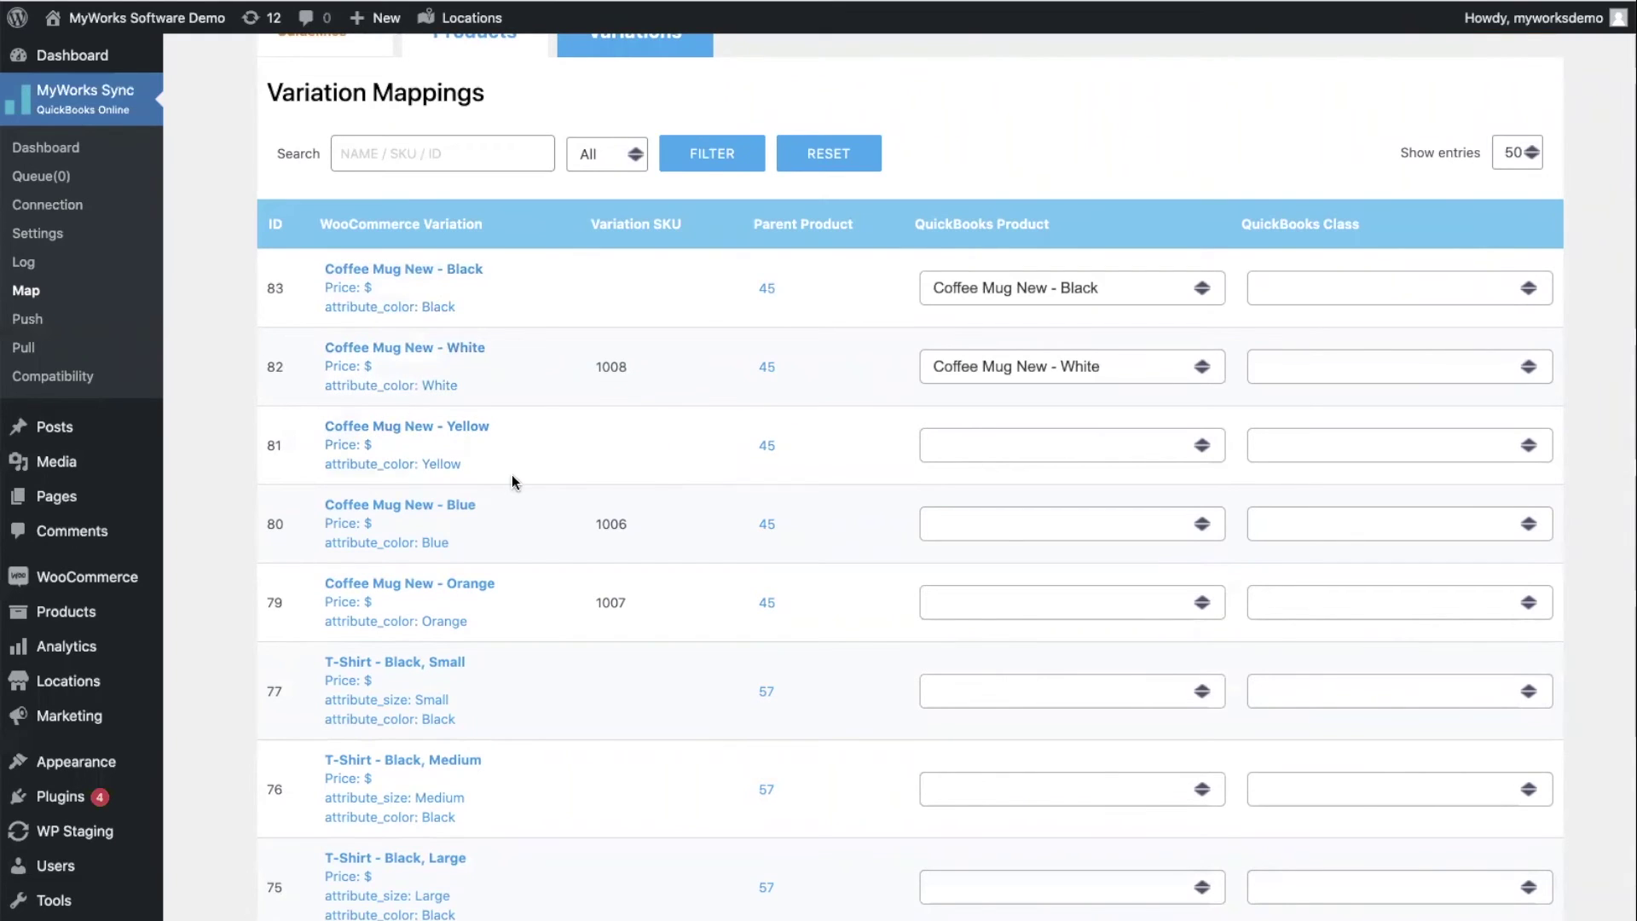
pyautogui.click(1054, 291)
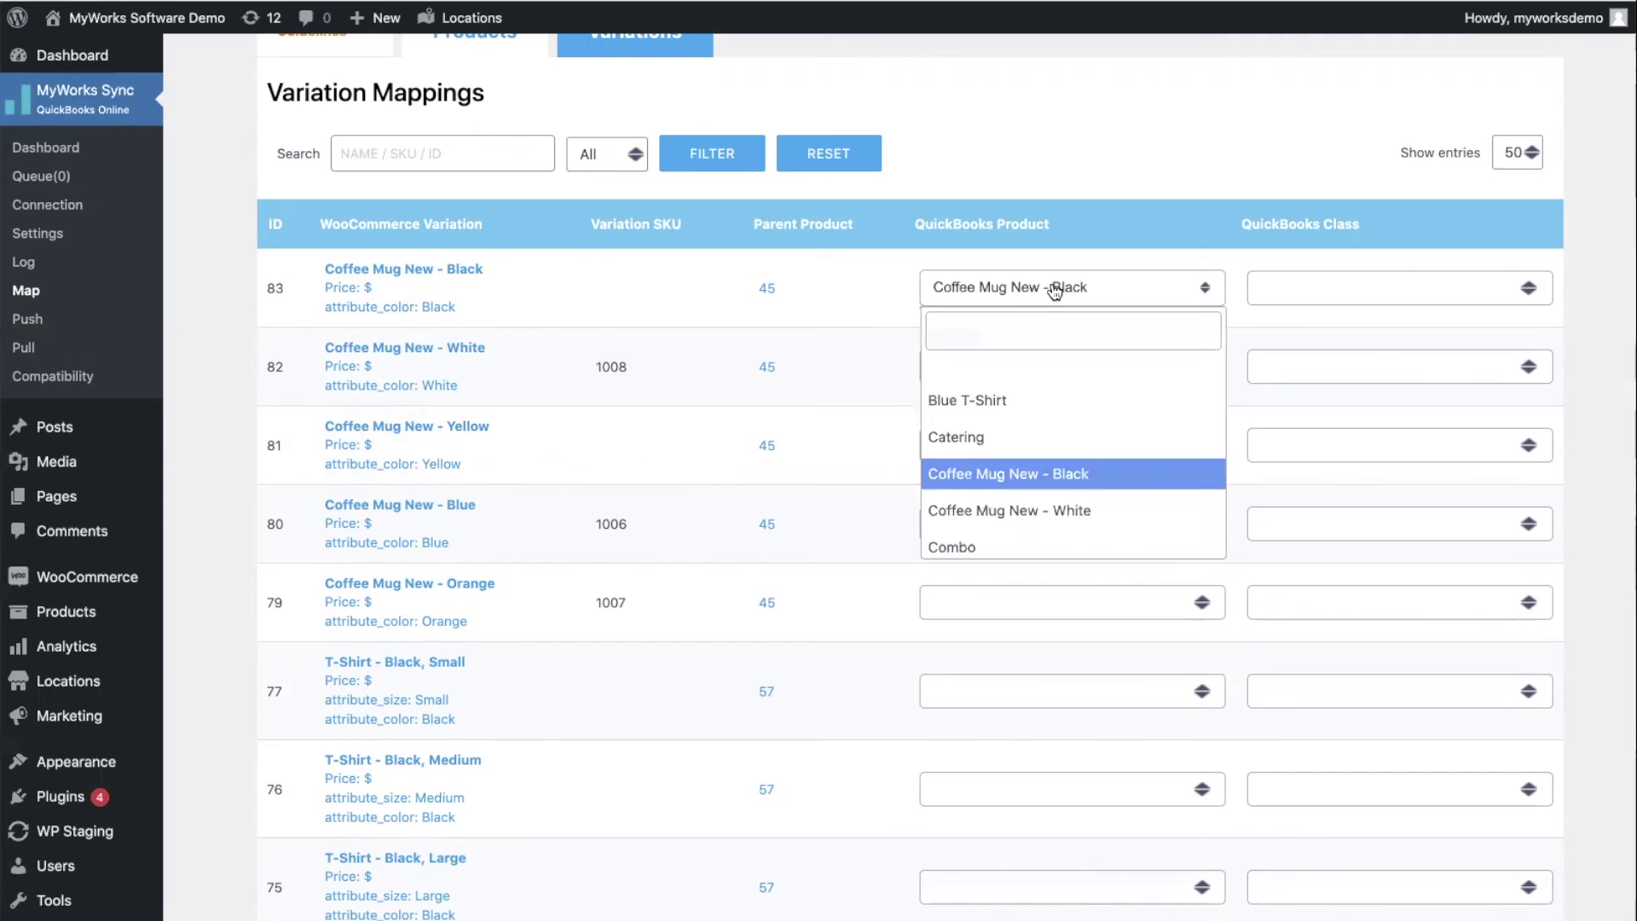
pyautogui.scroll(-1, 1060, 426)
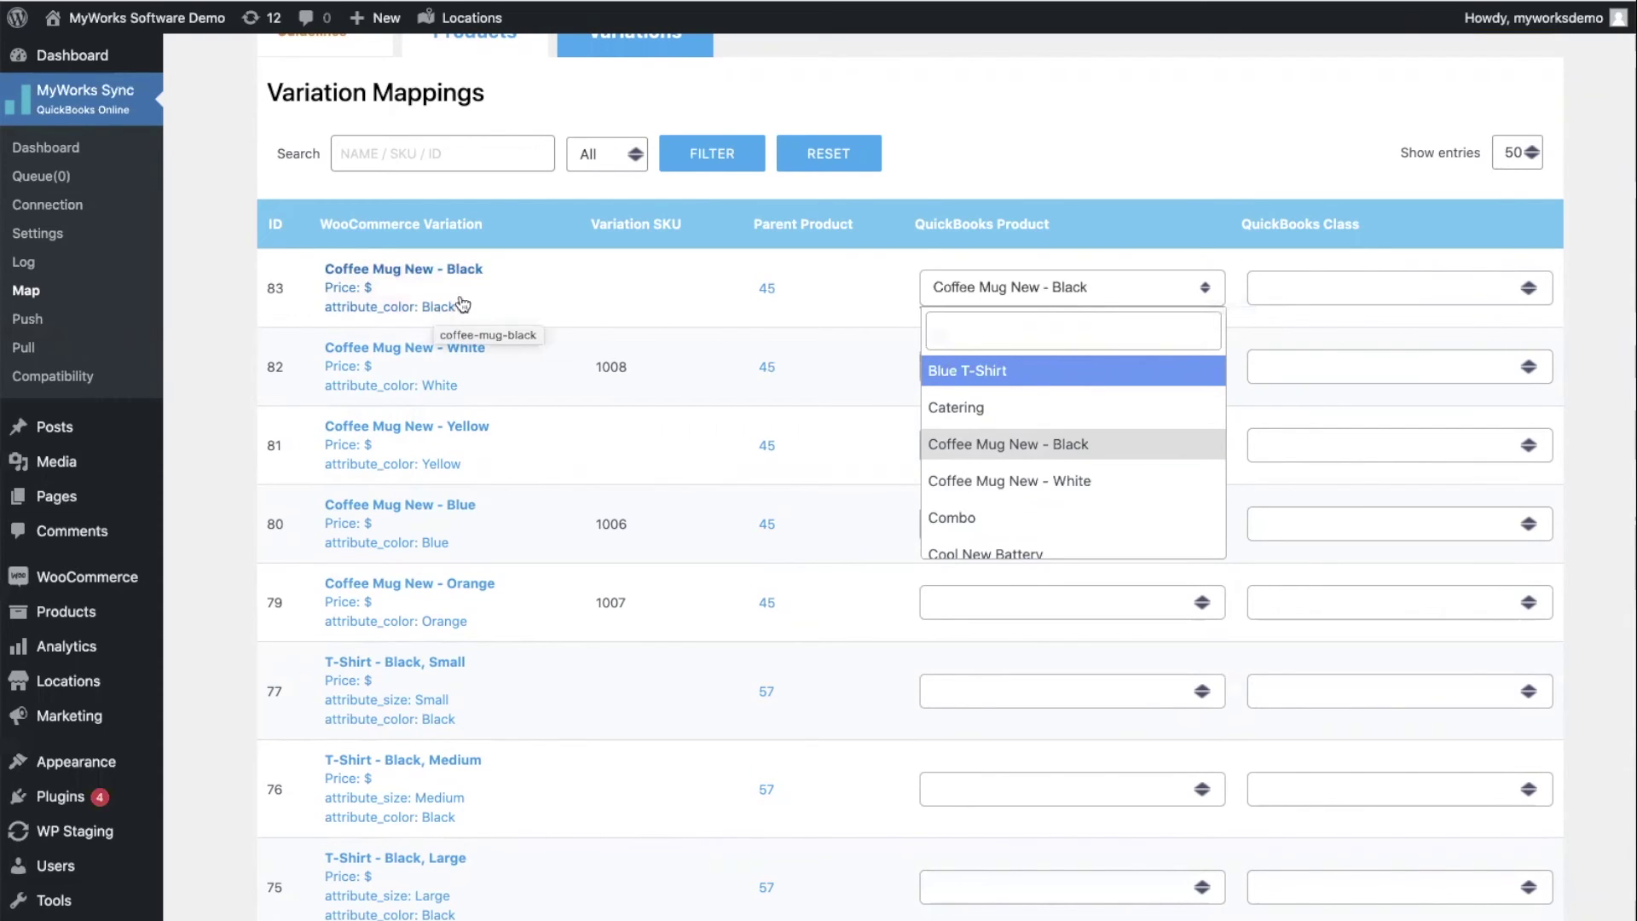
pyautogui.click(994, 154)
pyautogui.scroll(3, 995, 154)
# - Review the Automap Variations matching-field options, then close without running it
pyautogui.click(1283, 198)
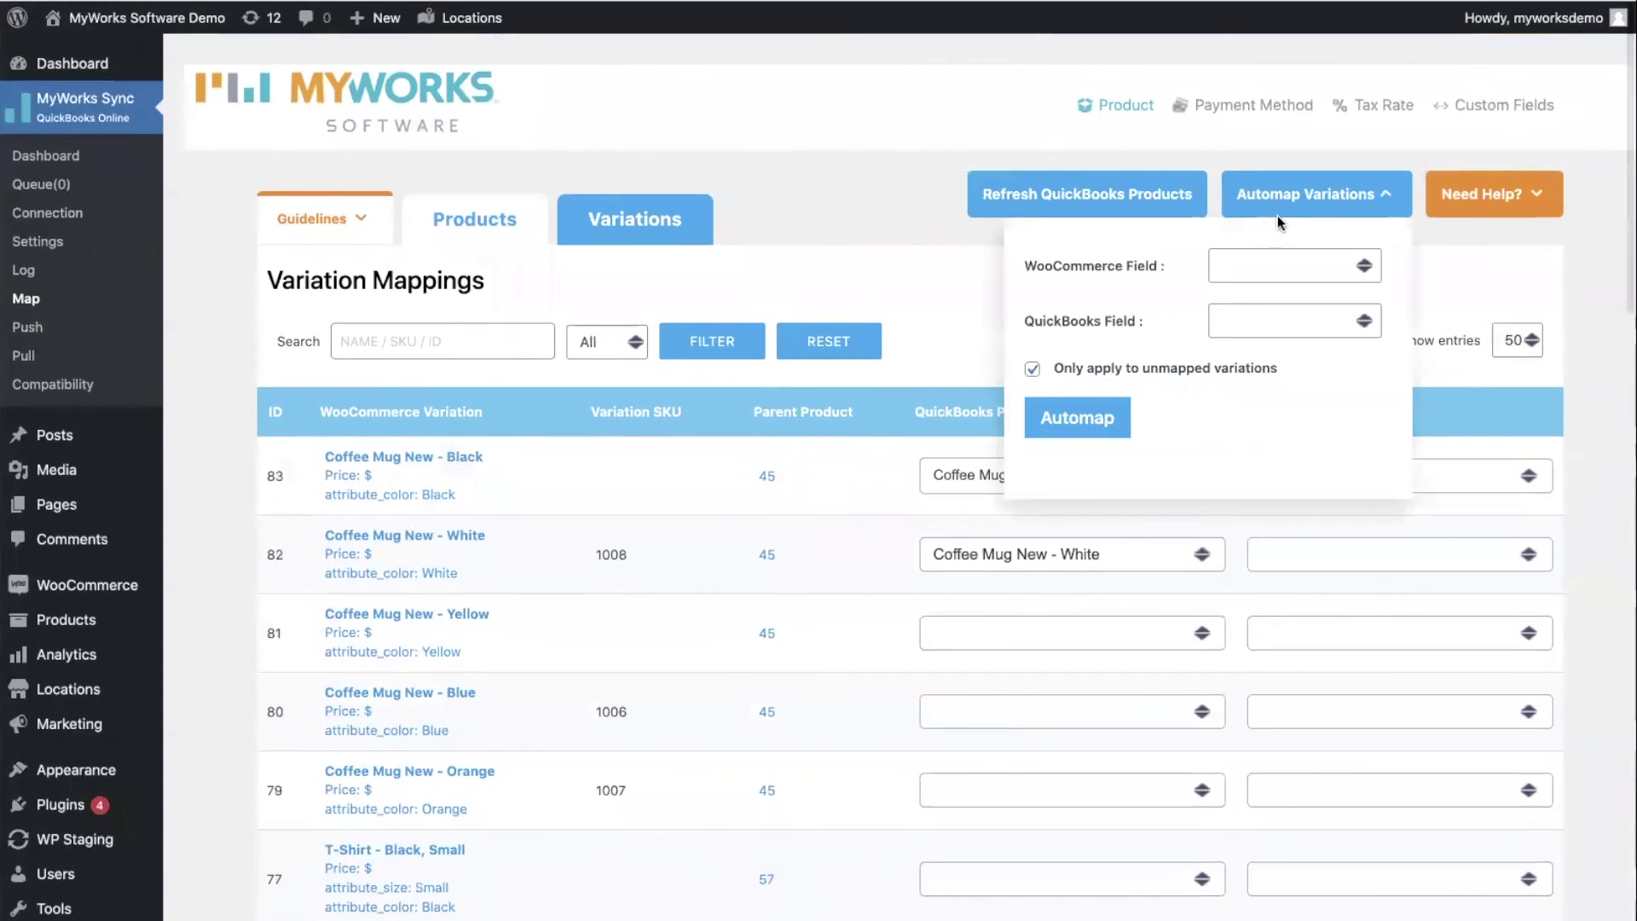
pyautogui.click(1289, 268)
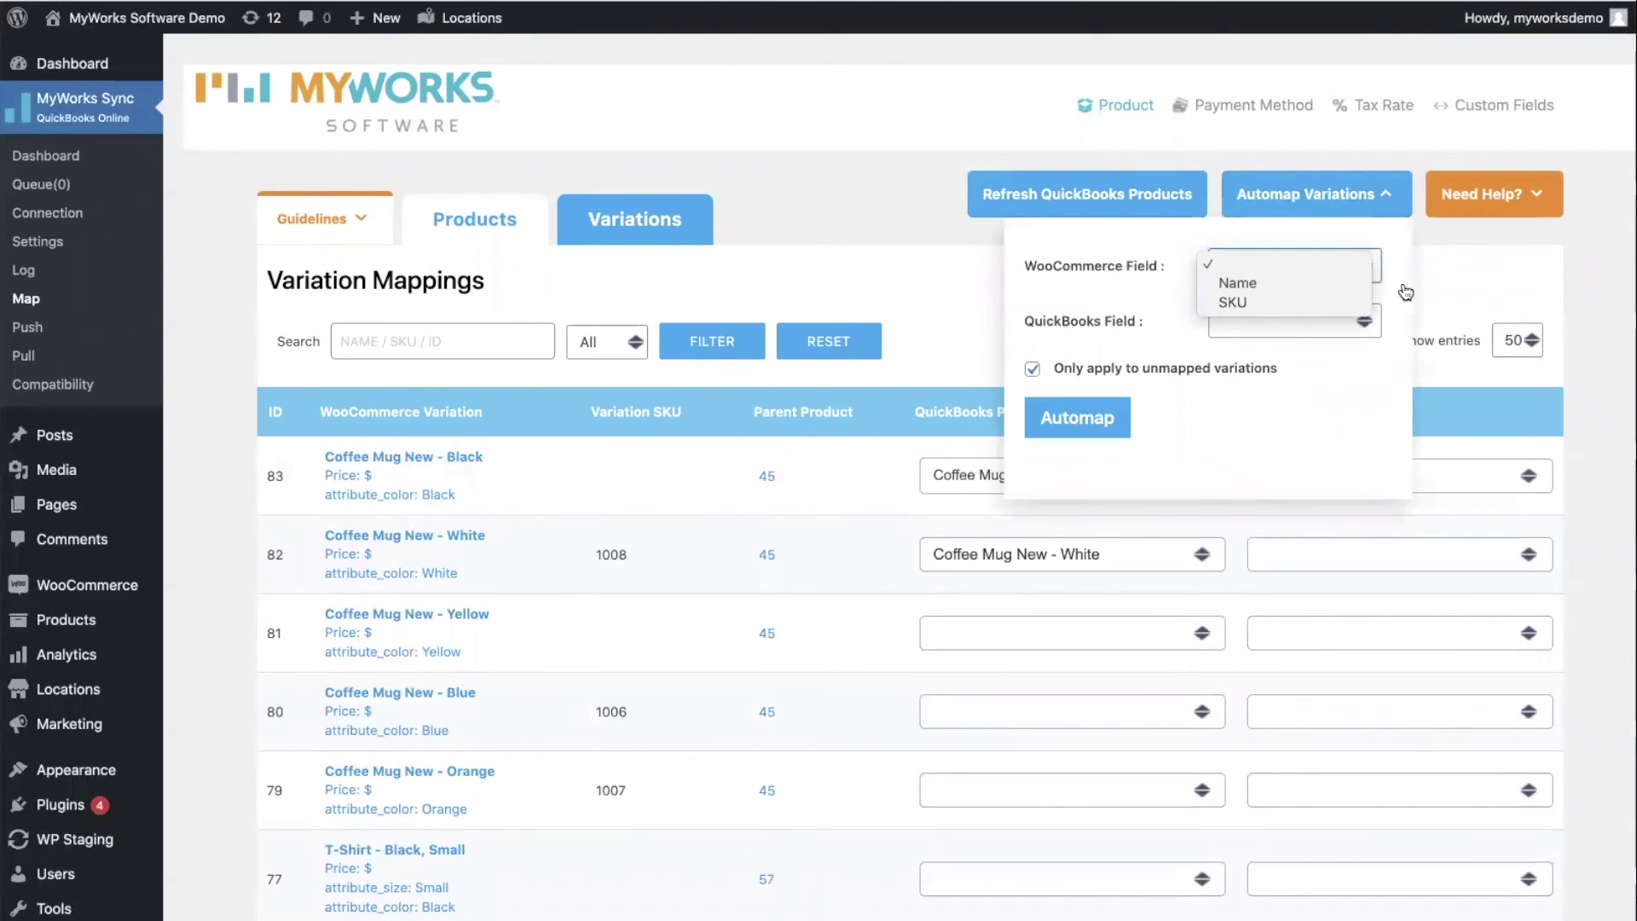
pyautogui.click(1441, 296)
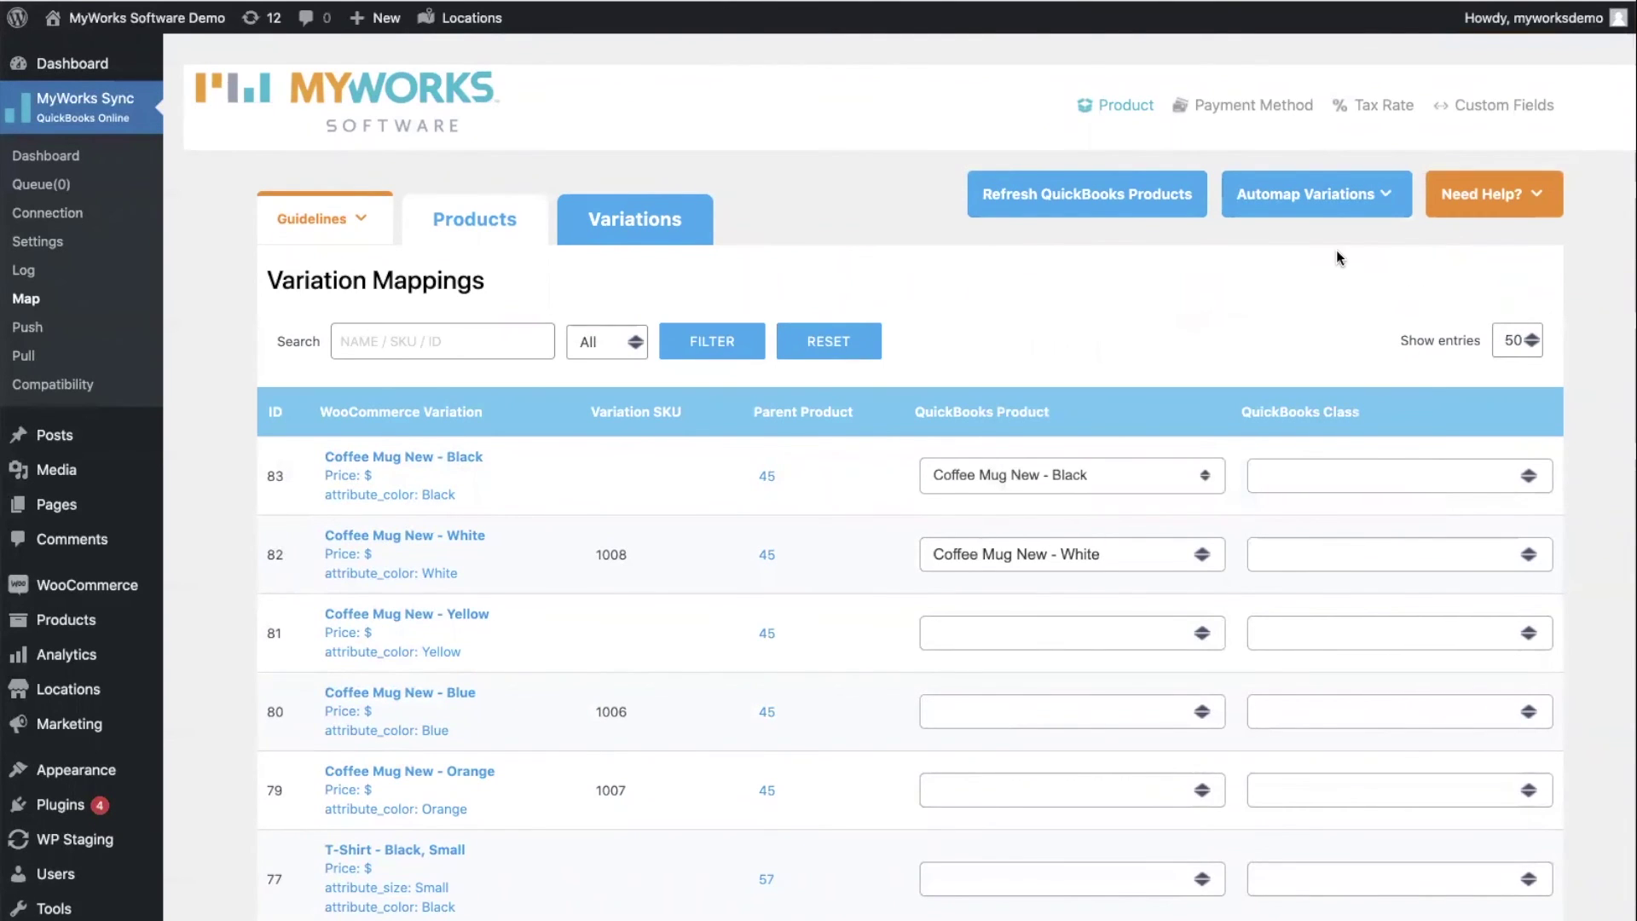